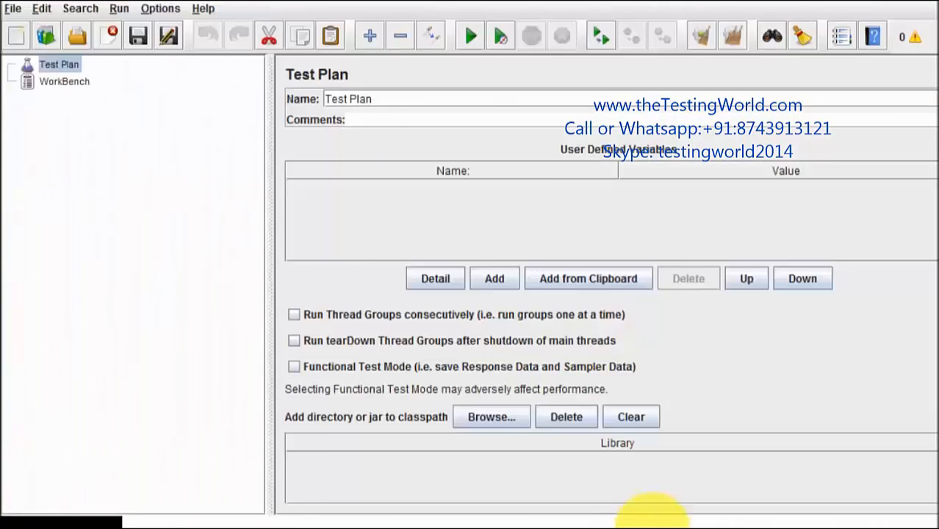
Review the Case1 requirements in the Word case study document and return to JMeter
click(817, 510)
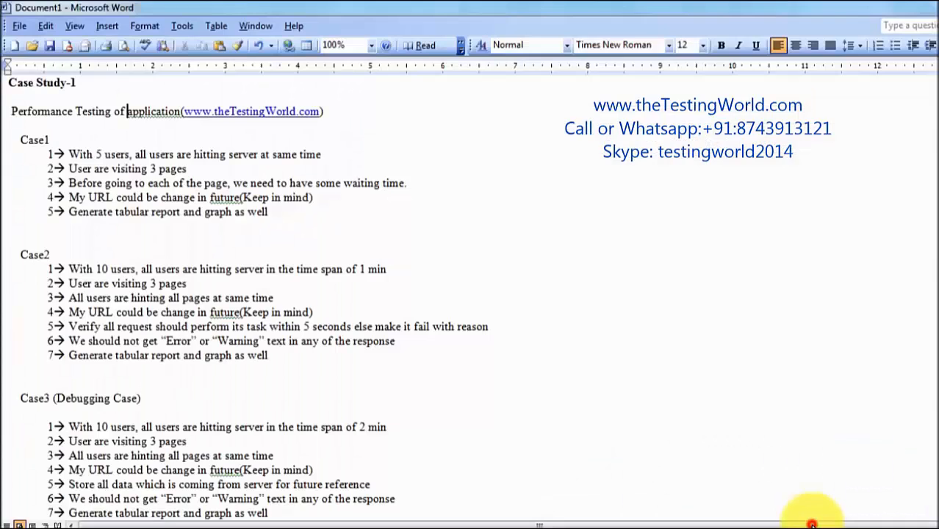
click(216, 212)
key(alt+Tab)
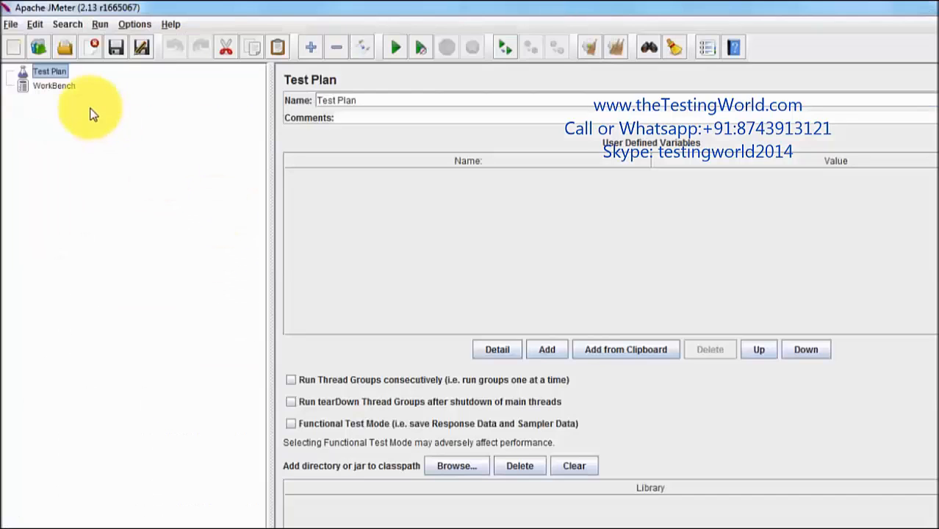
Add a Thread Group named TestCase-1 to the Test Plan with the number of threads set to 5
right_click(64, 72)
mouse_move(86, 77)
mouse_move(272, 86)
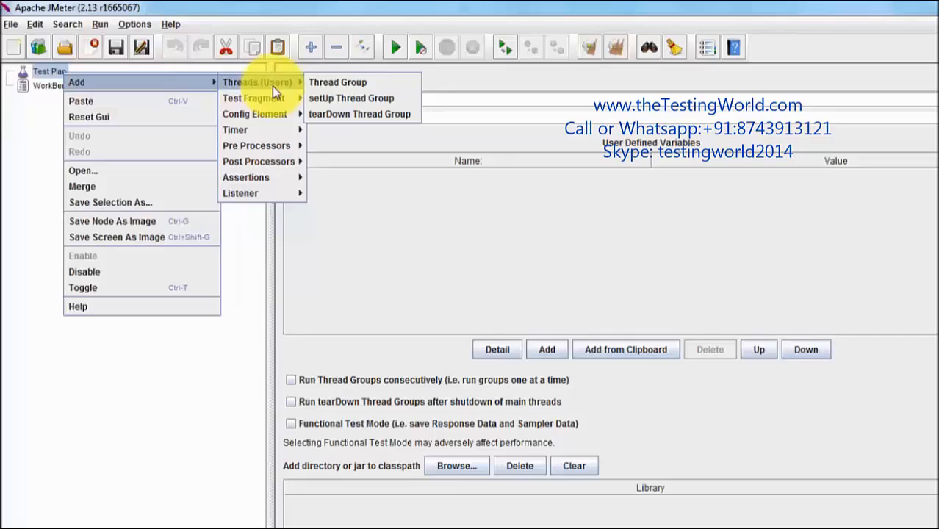
click(341, 85)
triple_click(375, 100)
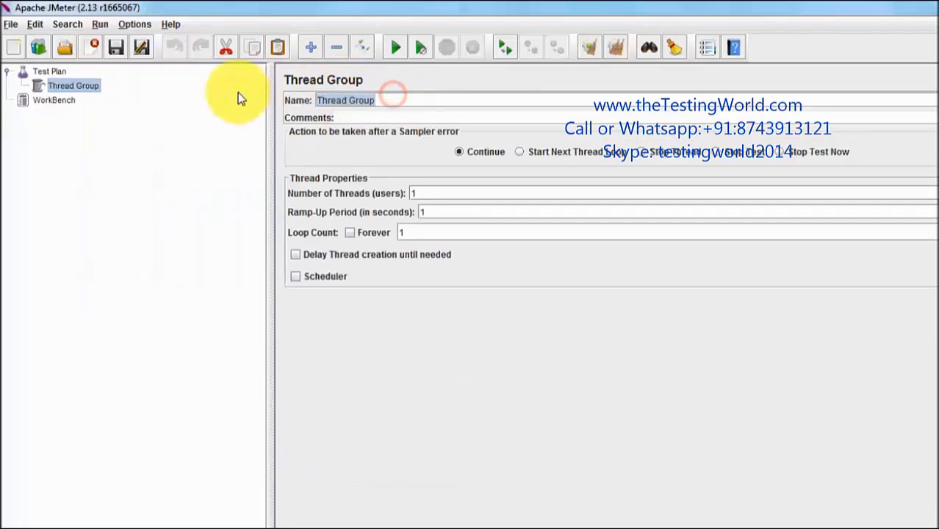
text(TestCase)
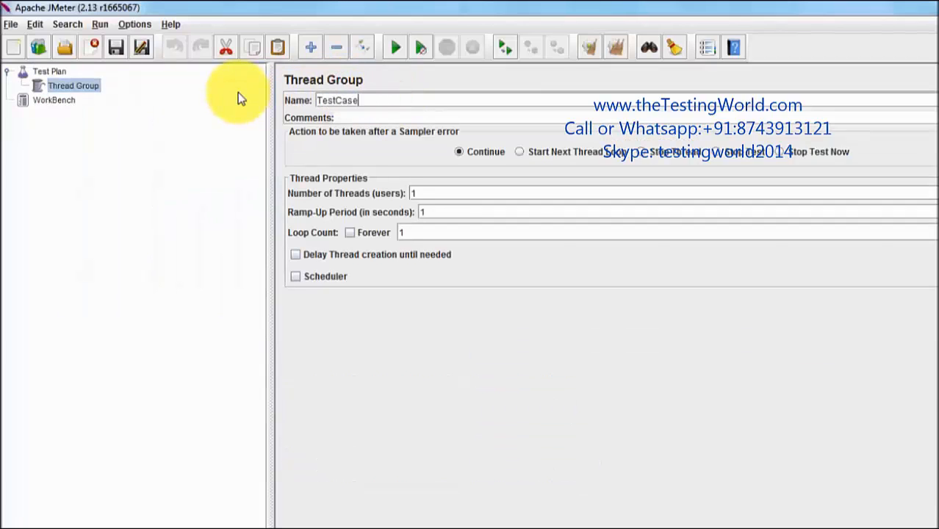
text(-1)
double_click(432, 194)
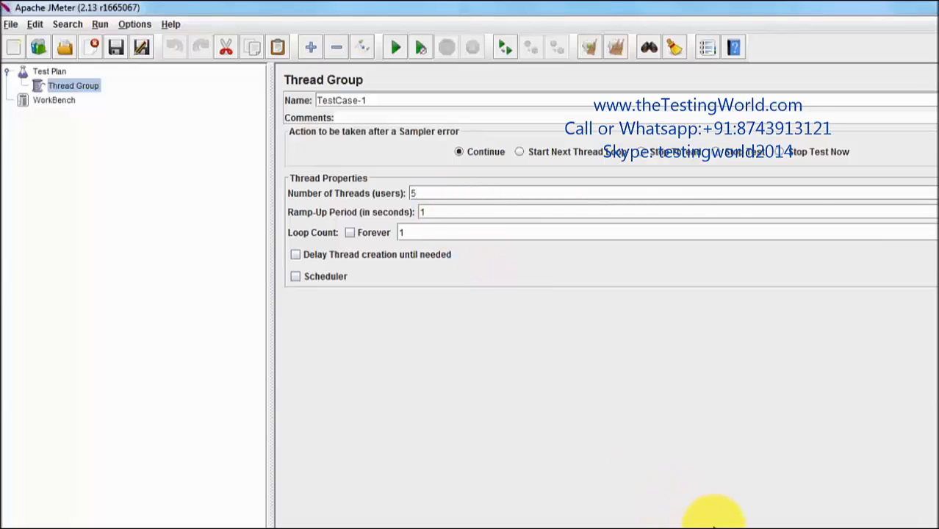
Compare the thread group's user count and ramp-up period with Case1's first two requirements in the Word document, ending back in JMeter
mouse_move(790, 526)
click(794, 510)
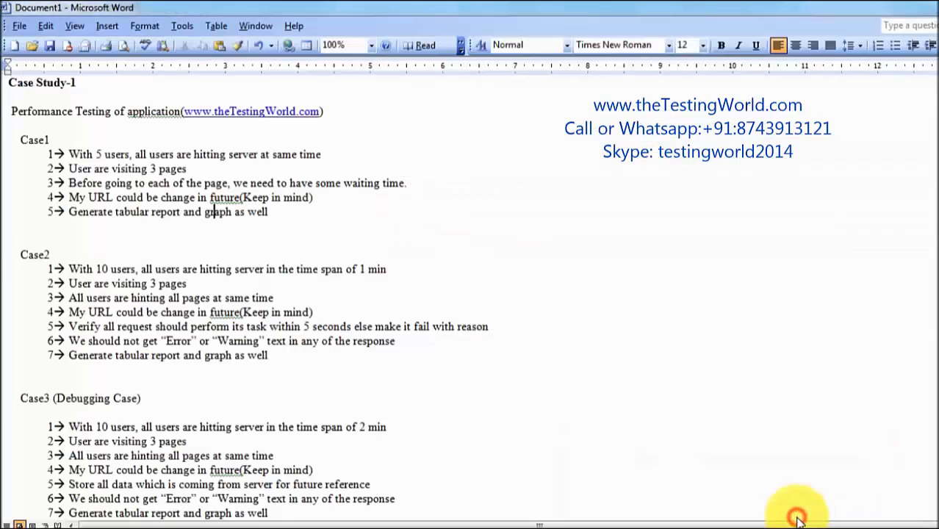
drag(70, 153, 320, 156)
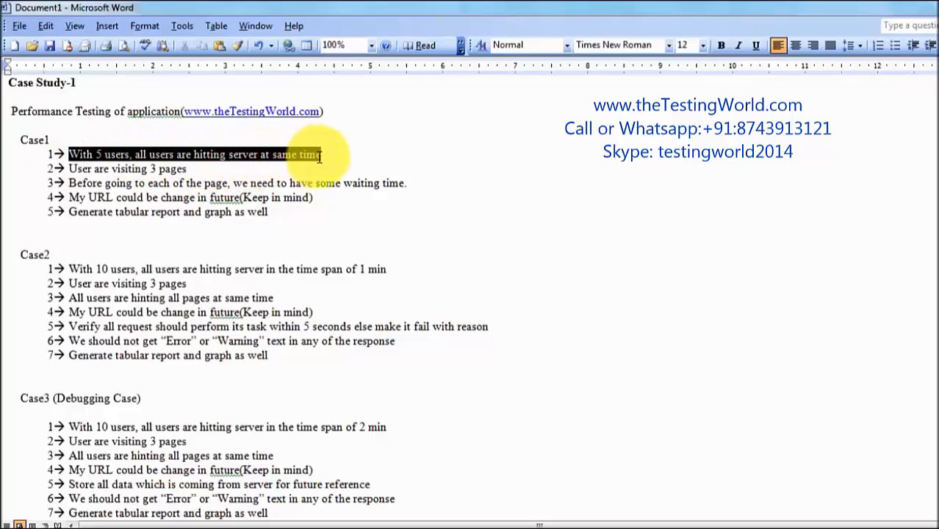
key(alt+Tab)
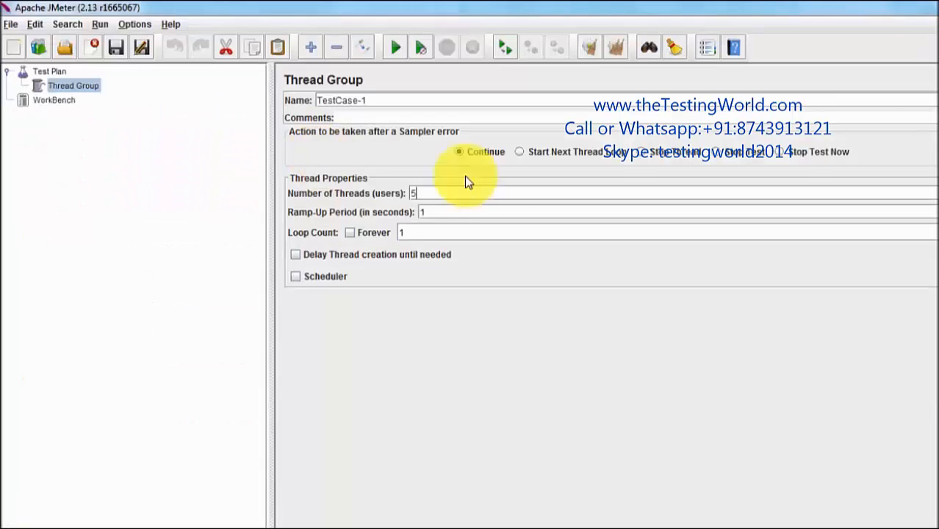
double_click(436, 192)
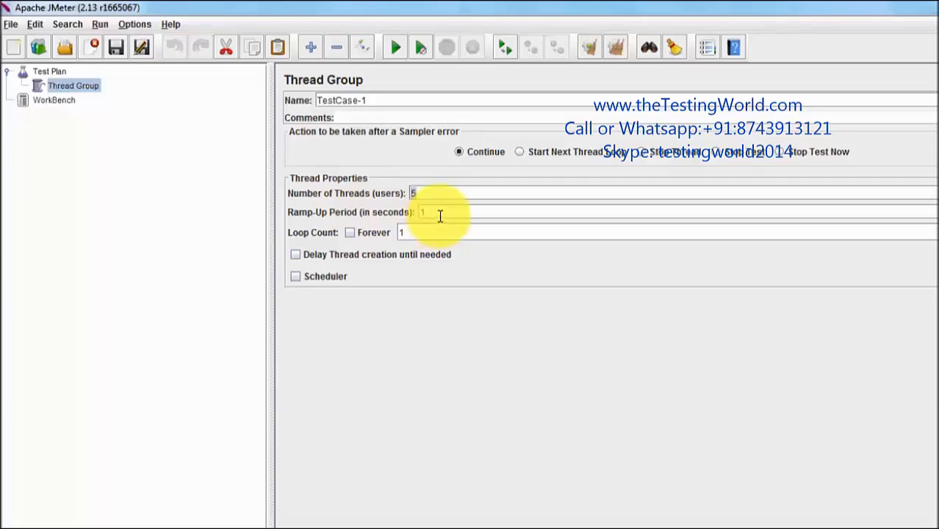
double_click(439, 213)
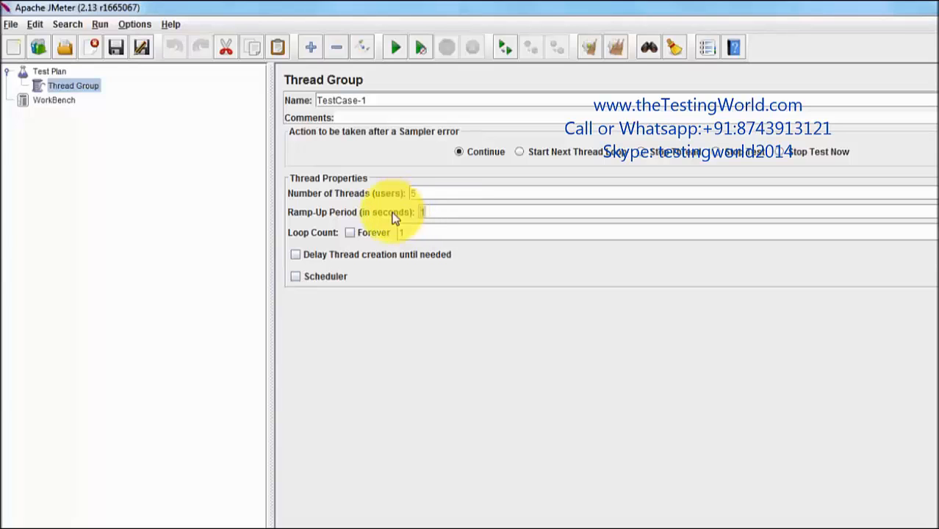
key(alt+Tab)
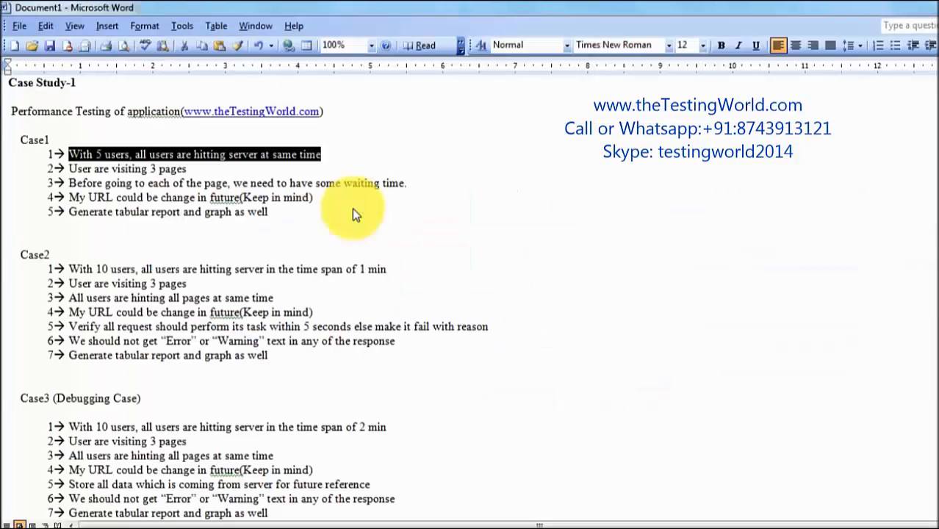
drag(69, 169, 188, 169)
key(alt+Tab)
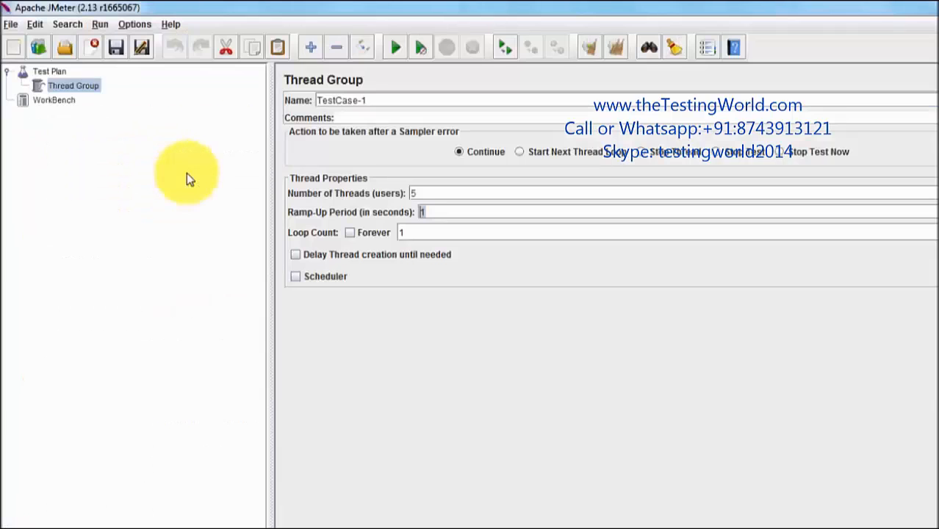
Add an HTTP Request sampler to the TestCase-1 thread group and name it Req1
click(71, 100)
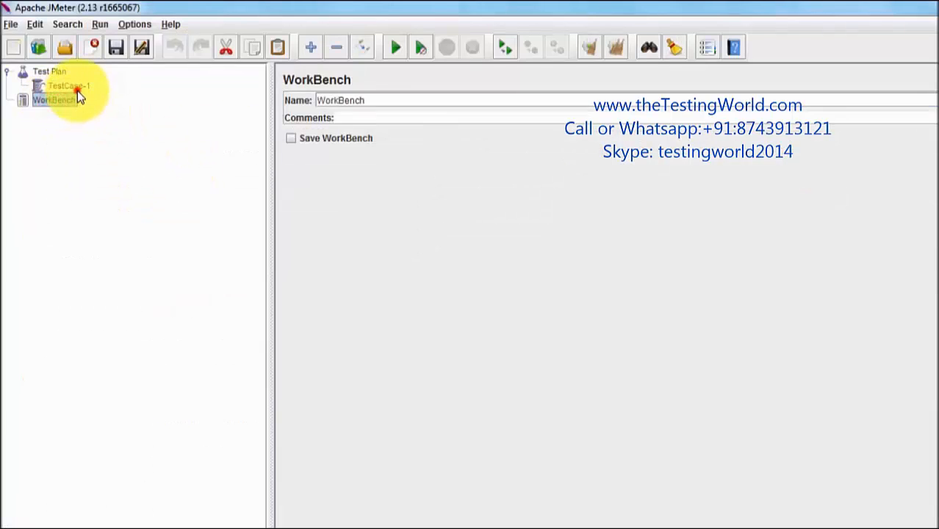
right_click(77, 90)
click(106, 99)
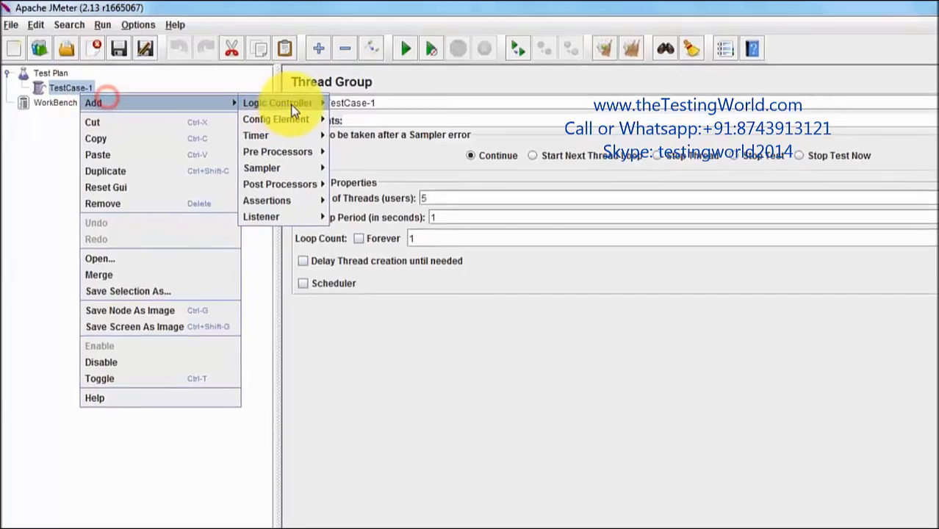
mouse_move(293, 110)
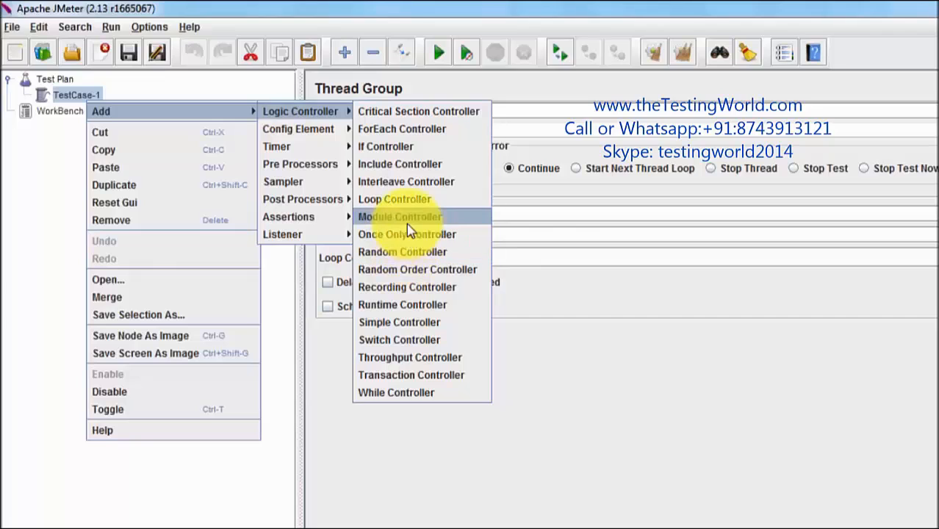
mouse_move(342, 182)
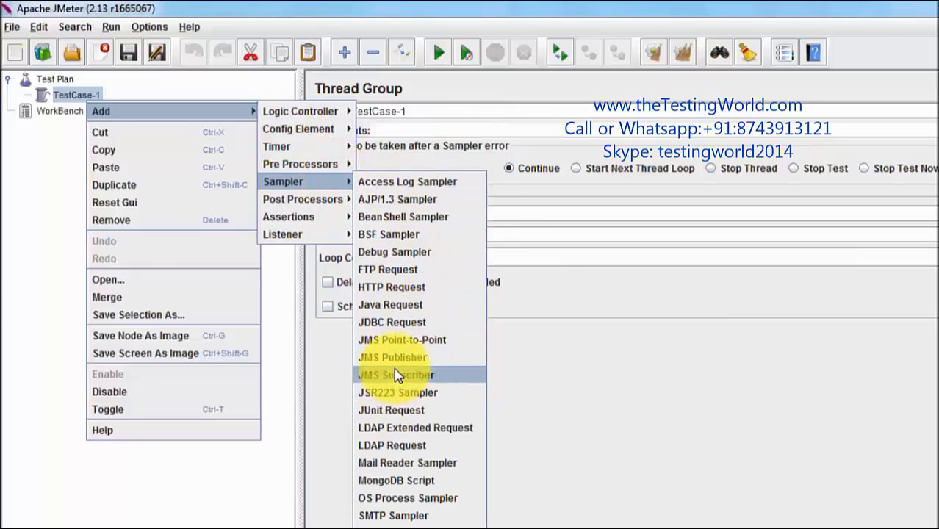
click(424, 290)
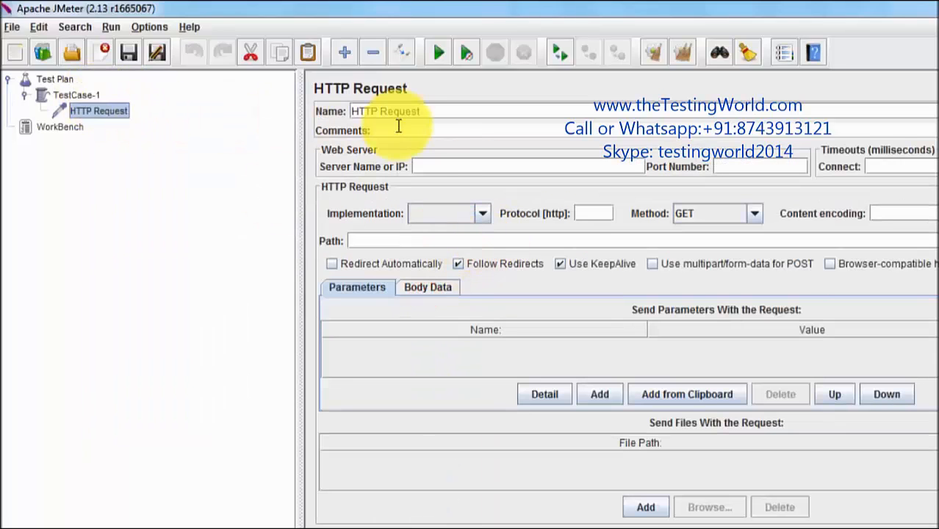
drag(434, 111, 286, 111)
text(Req1)
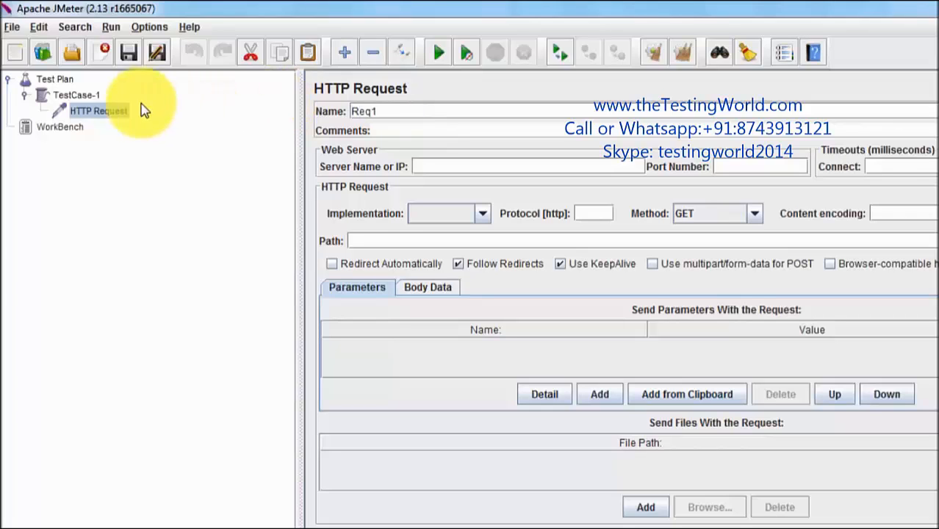
Add a second HTTP Request sampler to TestCase-1 and name it Req2
click(87, 95)
right_click(94, 95)
mouse_move(142, 101)
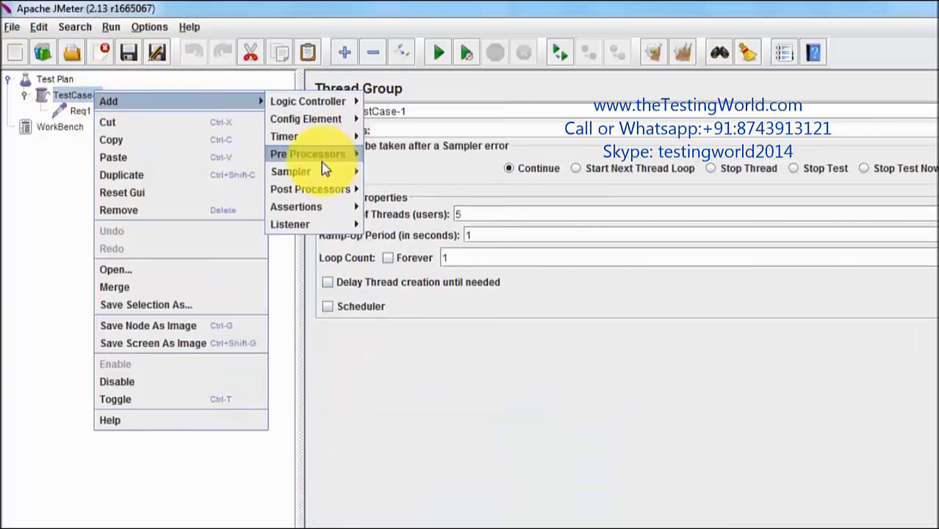
mouse_move(308, 189)
mouse_move(346, 171)
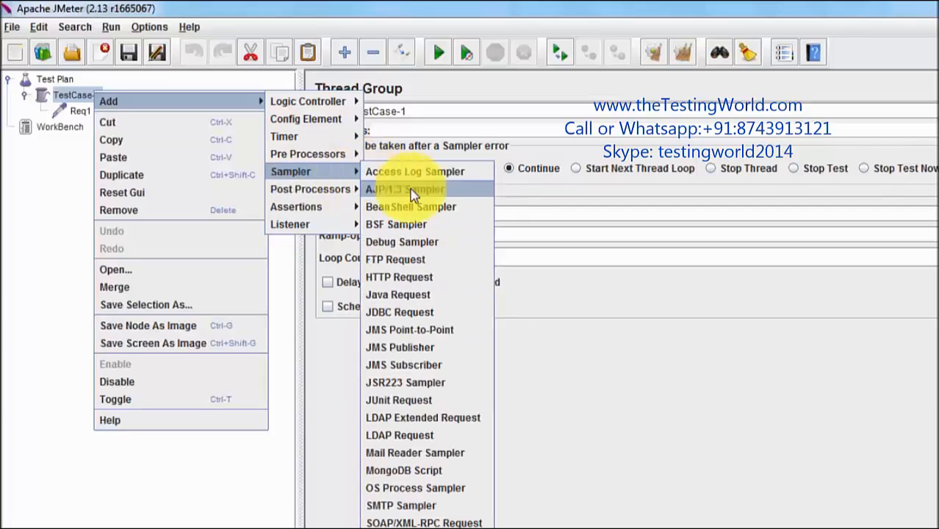
click(400, 278)
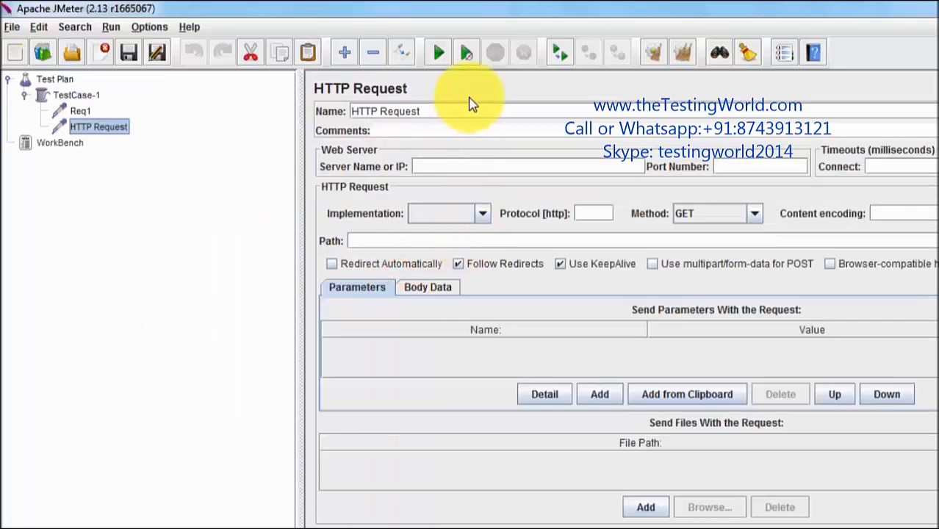
click(465, 108)
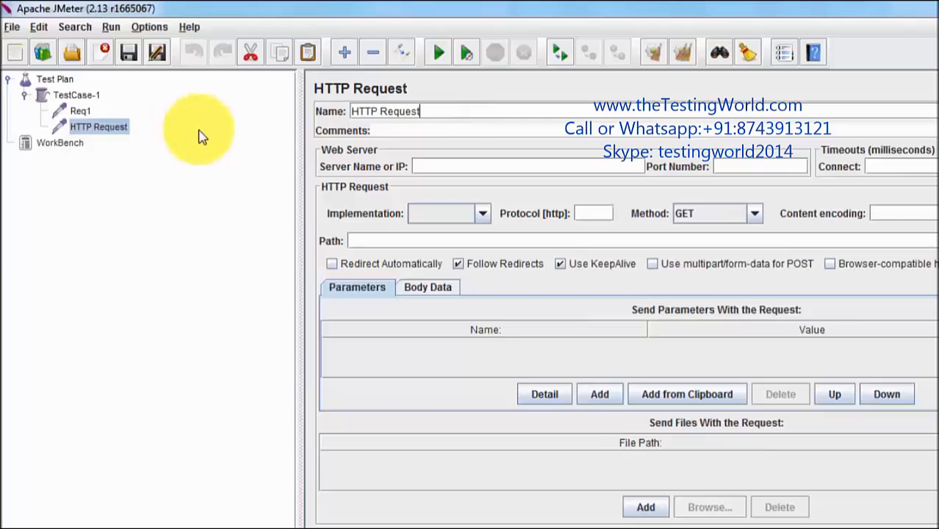
key(BackSpace)
text(Req2)
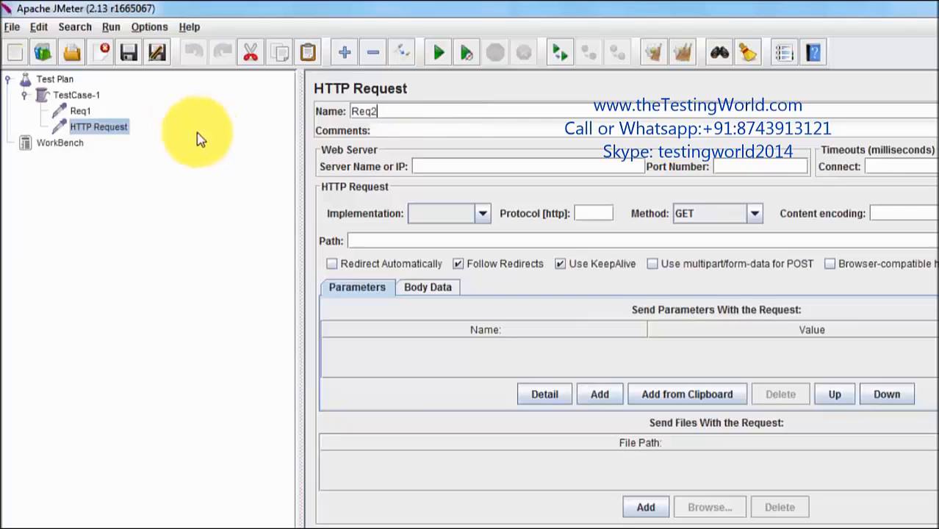
Add a third HTTP Request sampler to TestCase-1 and name it Req3
click(81, 111)
click(87, 96)
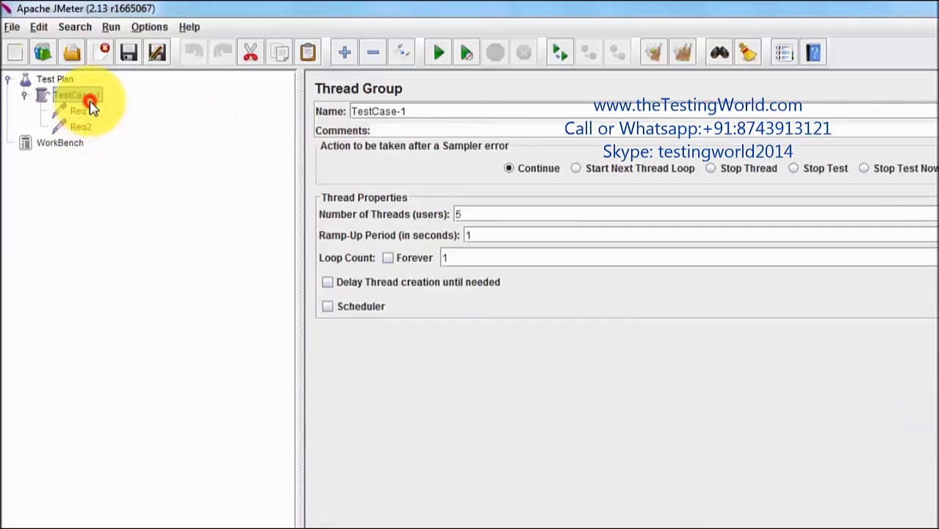
right_click(87, 97)
mouse_move(107, 111)
mouse_move(315, 131)
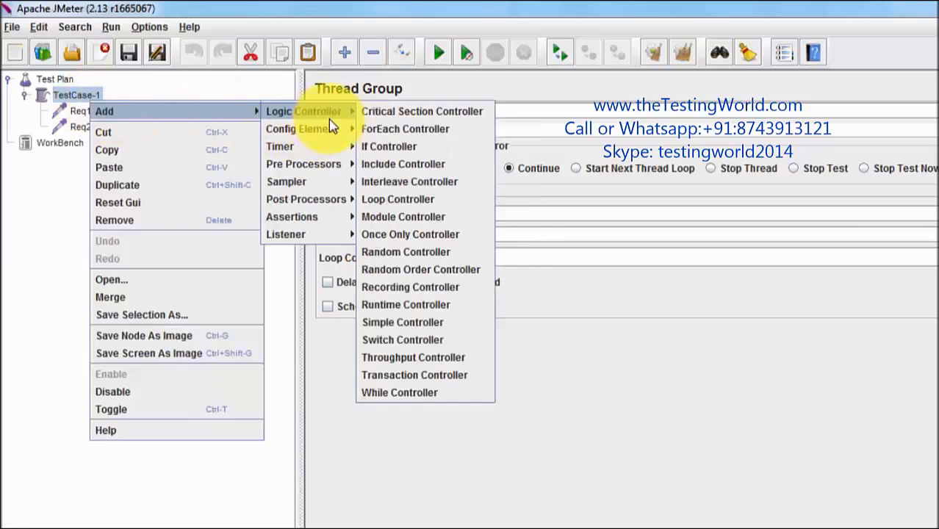
mouse_move(335, 173)
mouse_move(308, 182)
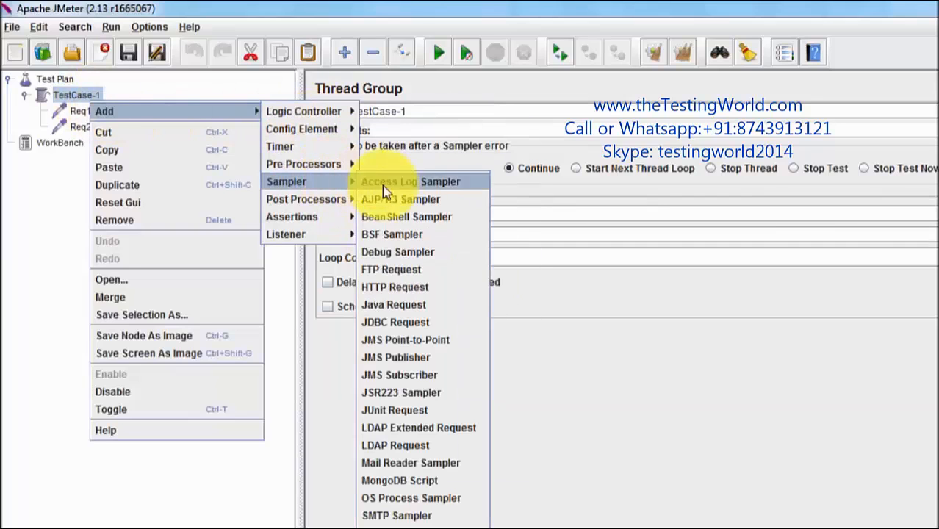
click(390, 288)
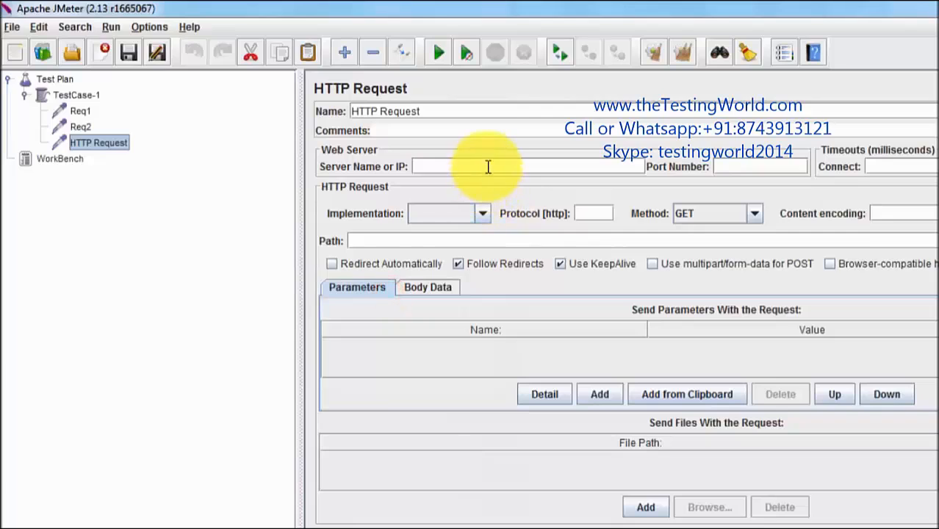
drag(465, 112, 289, 94)
text(Re)
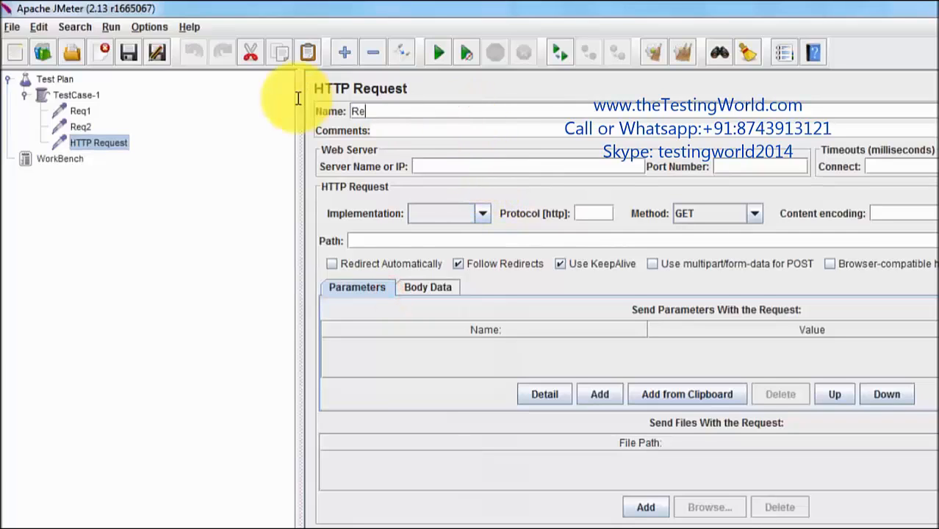
text(q3)
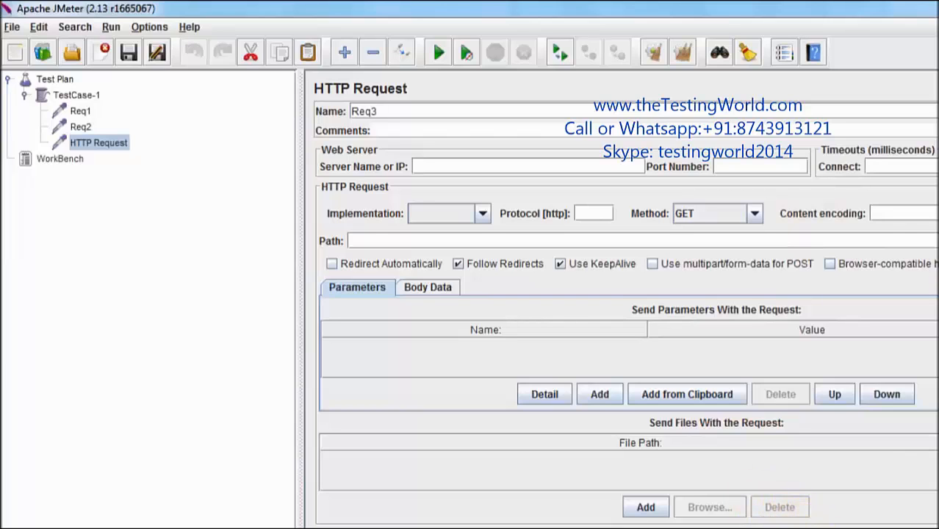
Switch to the Word document and check Case1's requirements on visiting 3 pages and waiting before each page
click(817, 528)
click(894, 525)
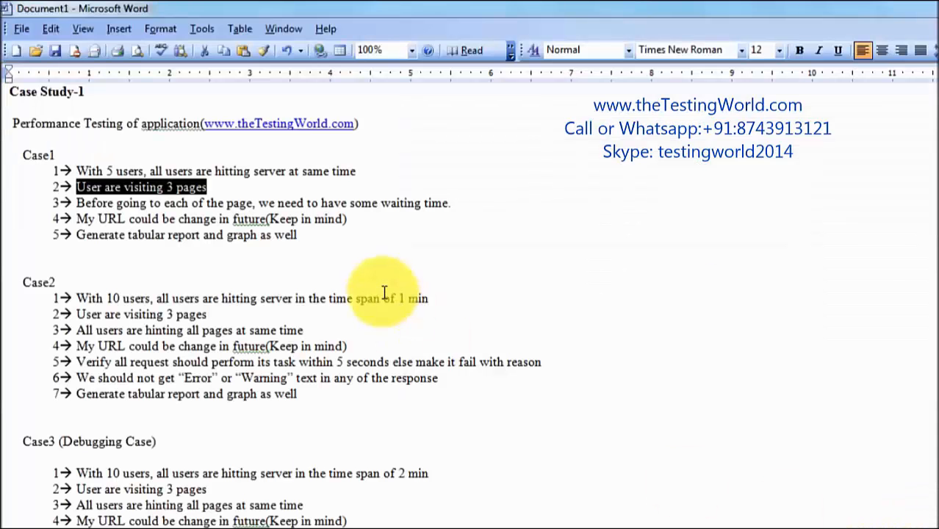
drag(63, 187, 184, 197)
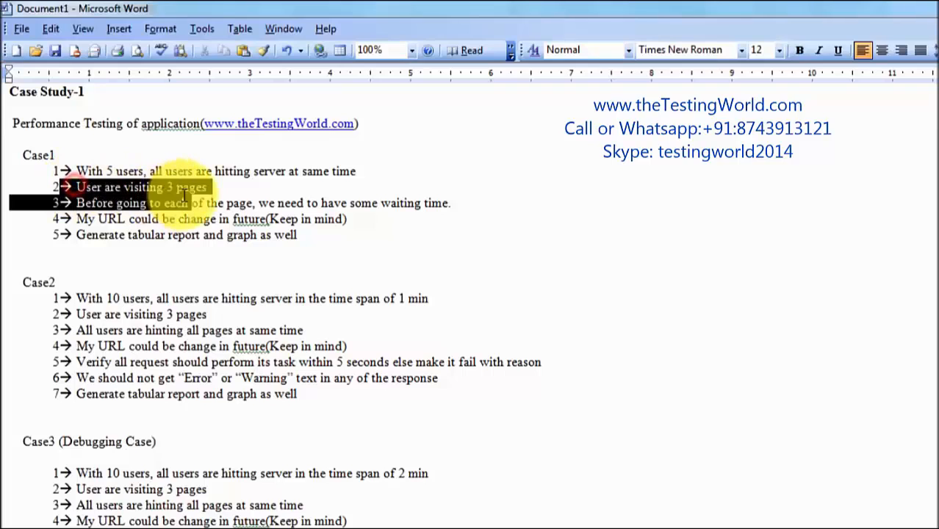
Switch to the browser, open the Testing World site's home page and select its web address
key(alt+Tab)
click(136, 13)
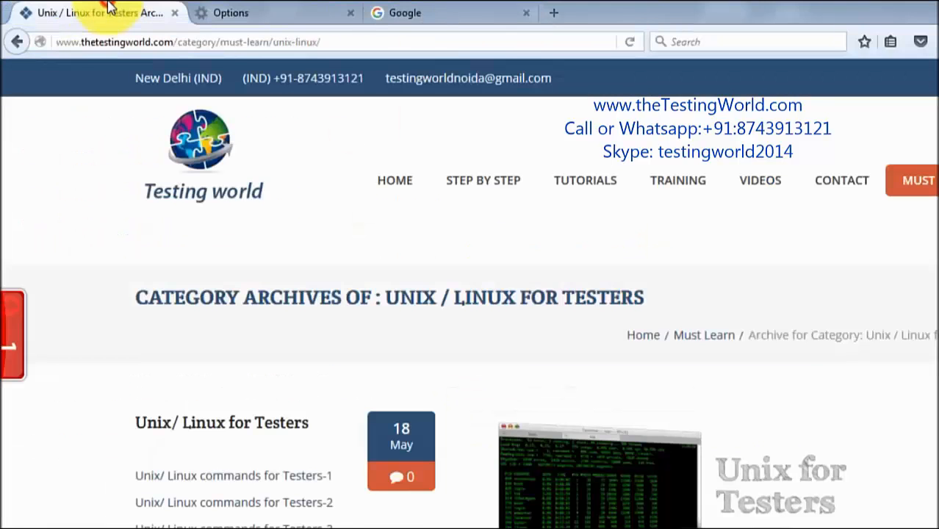
click(380, 178)
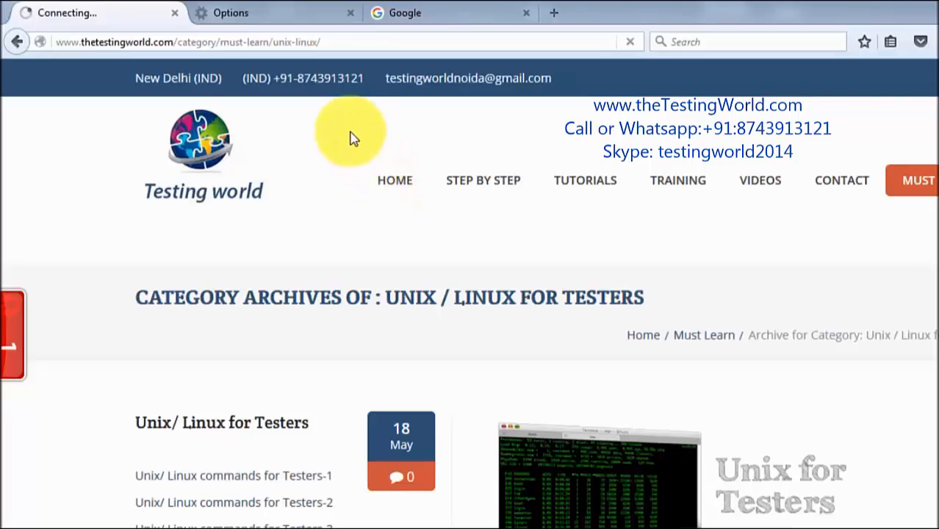
click(285, 39)
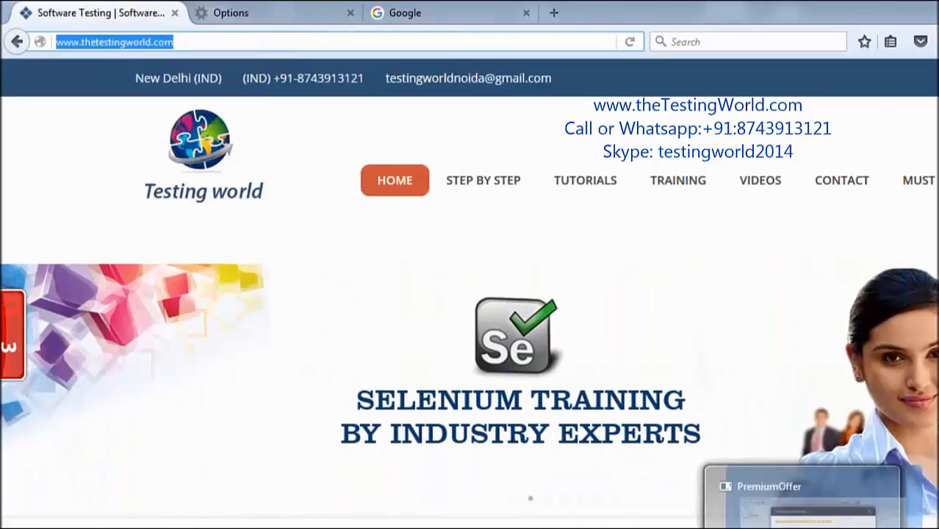
click(721, 507)
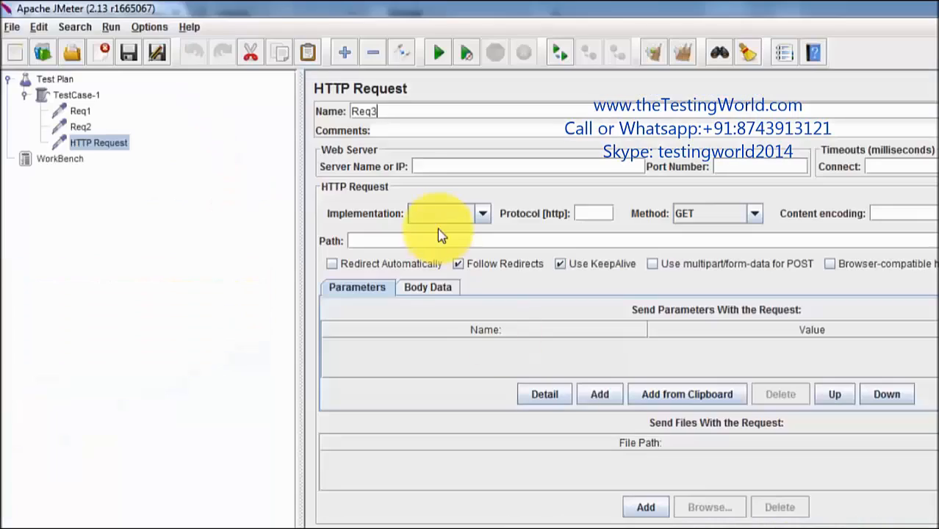
click(81, 111)
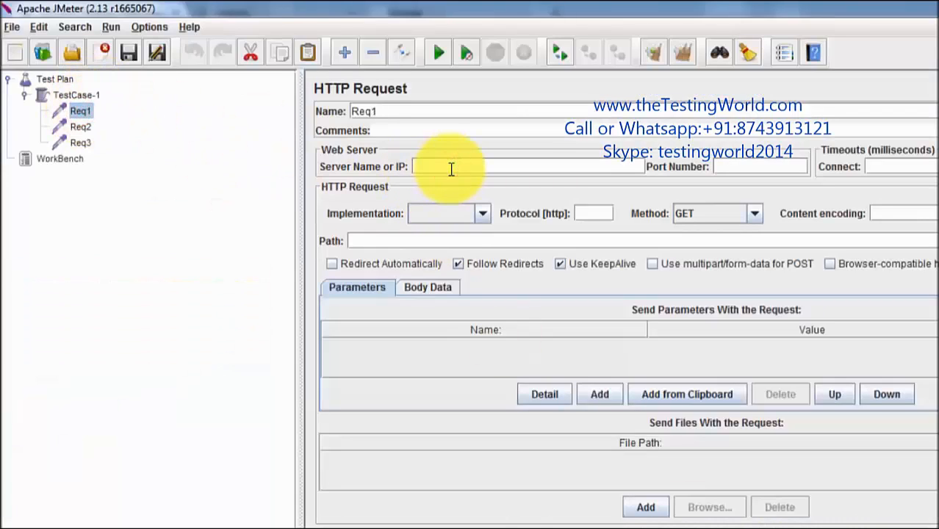
text(http://www.thetestingworld.com/)
drag(439, 166, 379, 166)
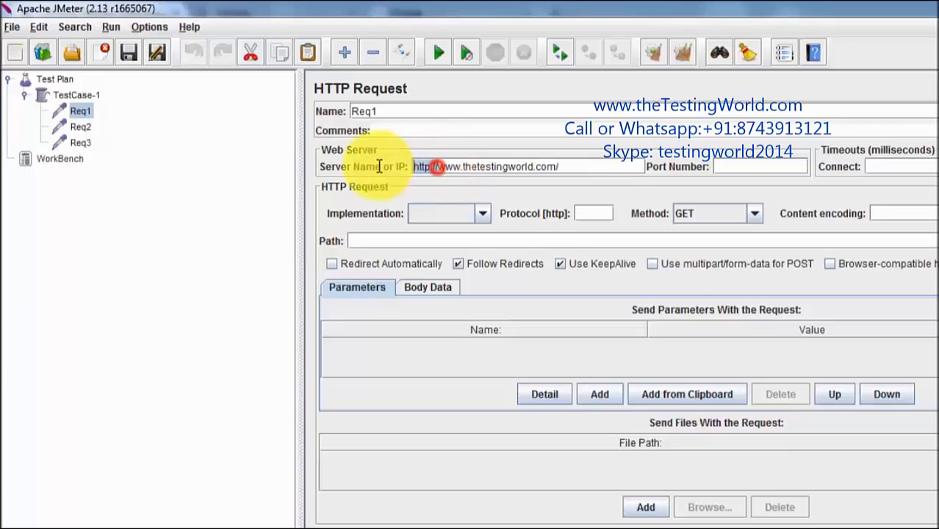
key(BackSpace)
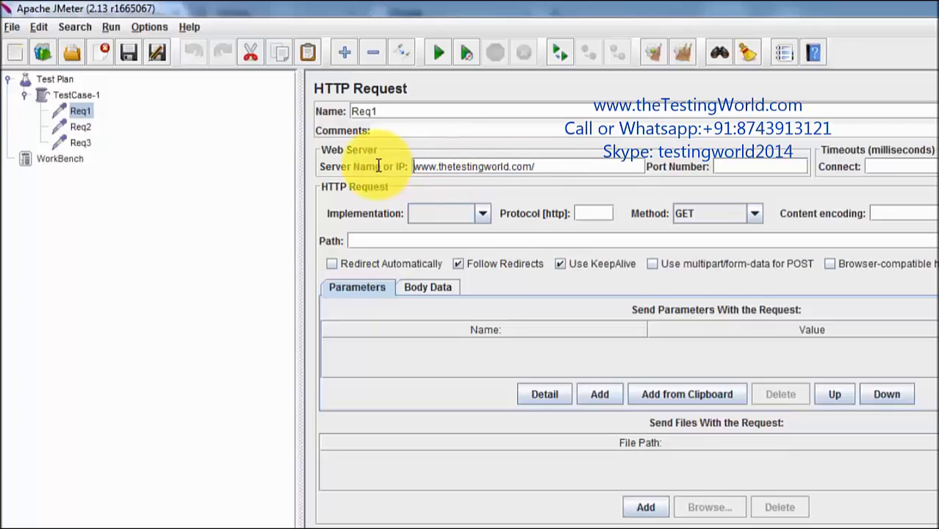
Select Req2, switch to the browser, open the SQL for Testers page and copy its web address
click(81, 127)
key(alt+Tab)
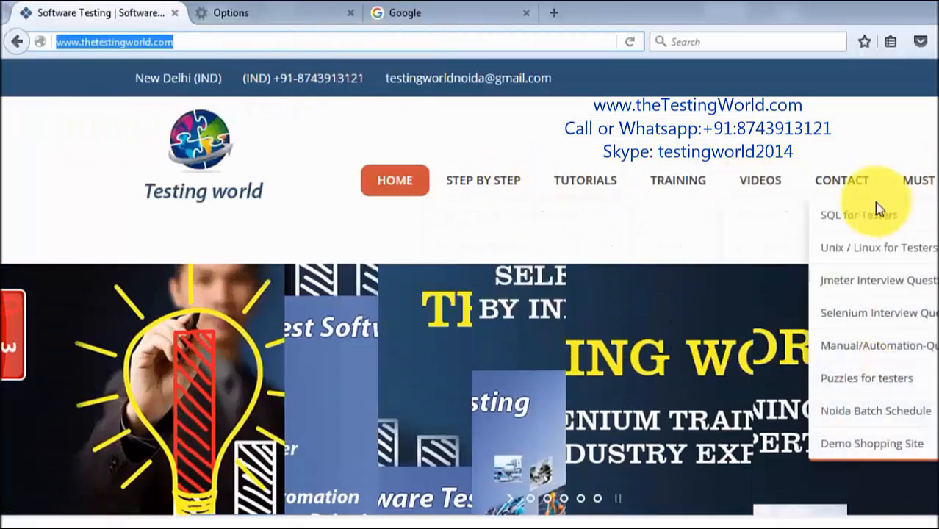
click(849, 214)
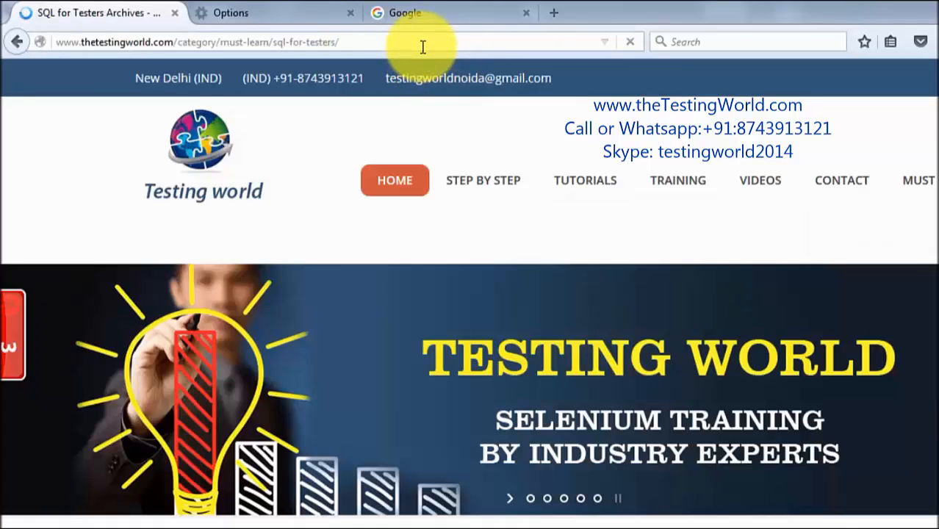
click(422, 47)
key(ctrl+c)
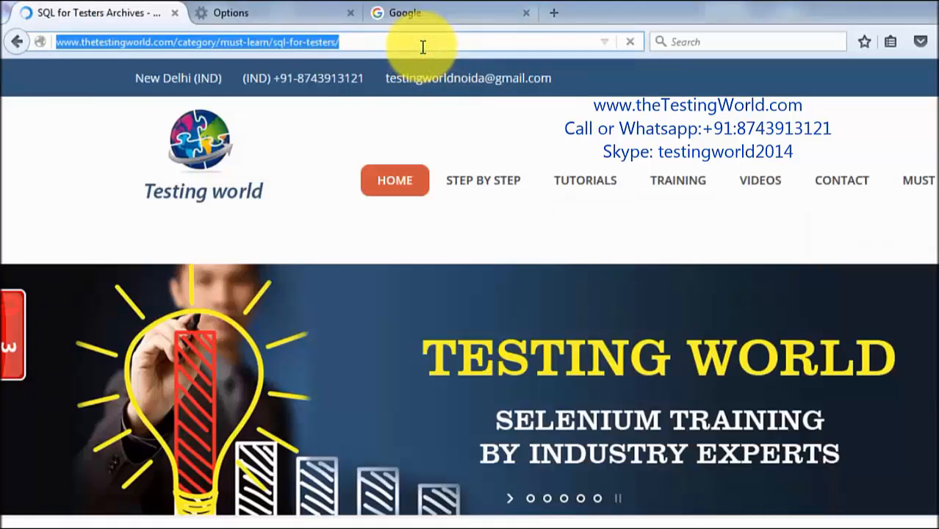
key(alt+Tab)
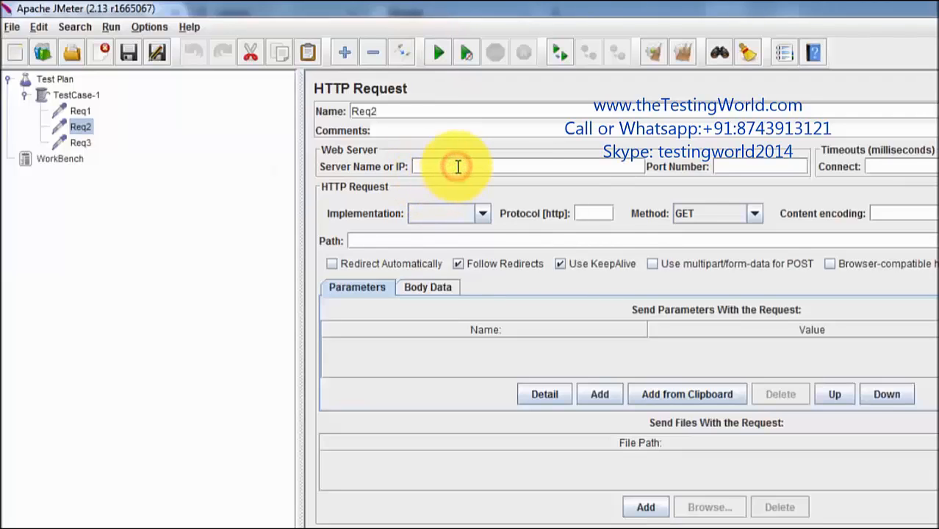
key(ctrl+v)
drag(432, 166, 350, 159)
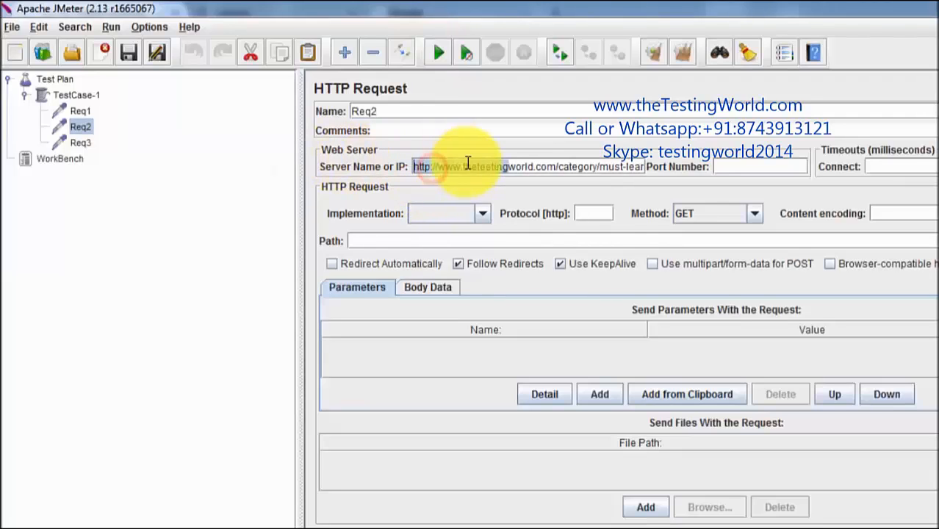
click(455, 163)
drag(438, 165, 328, 145)
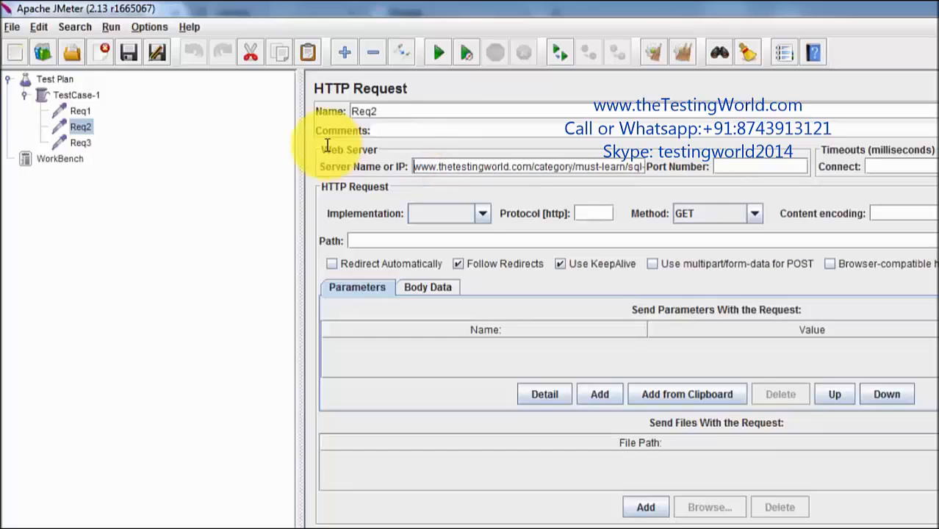
Select Req3, switch to the browser, open the Unix / Linux for Testers page and copy its web address
click(89, 142)
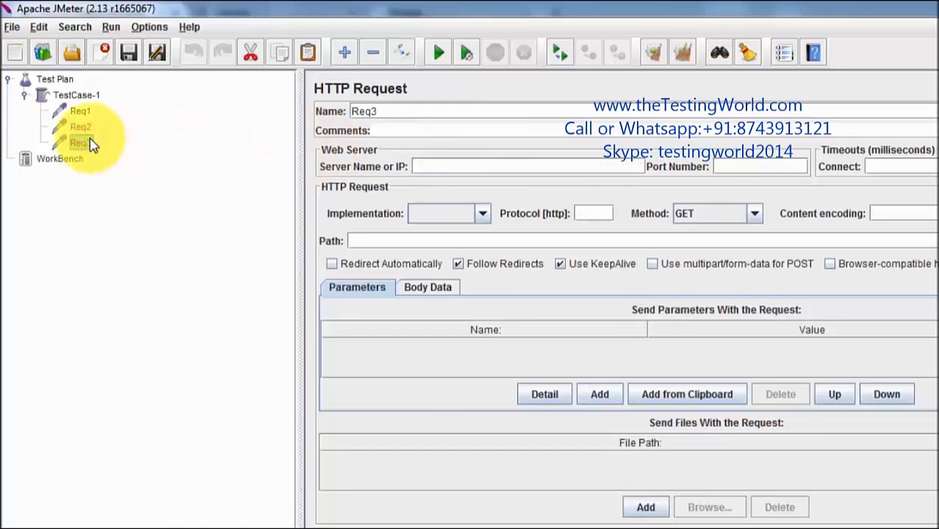
key(alt+Tab)
mouse_move(919, 188)
click(863, 244)
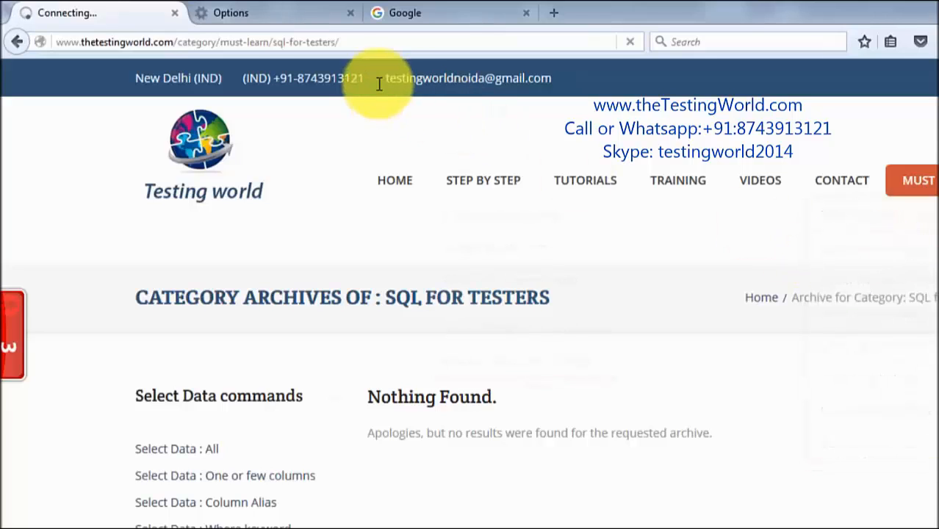
click(385, 38)
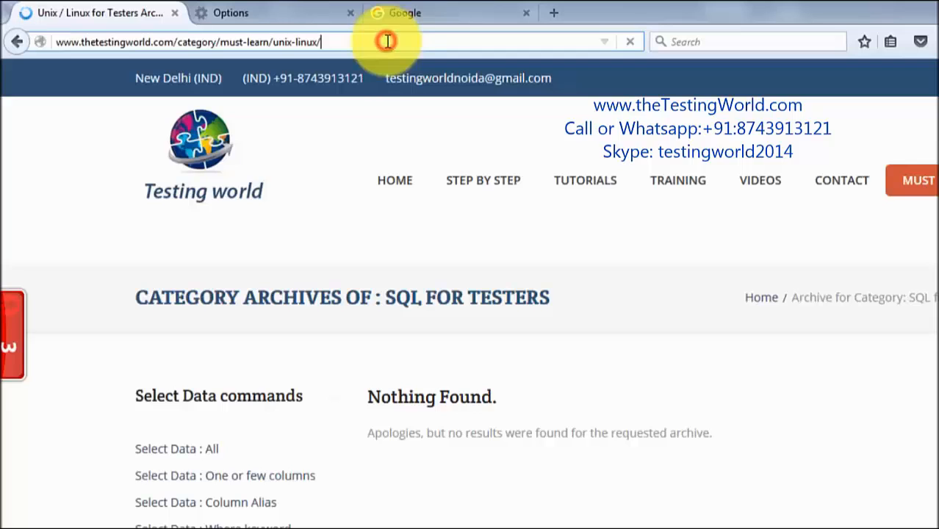
click(387, 41)
key(alt+Tab)
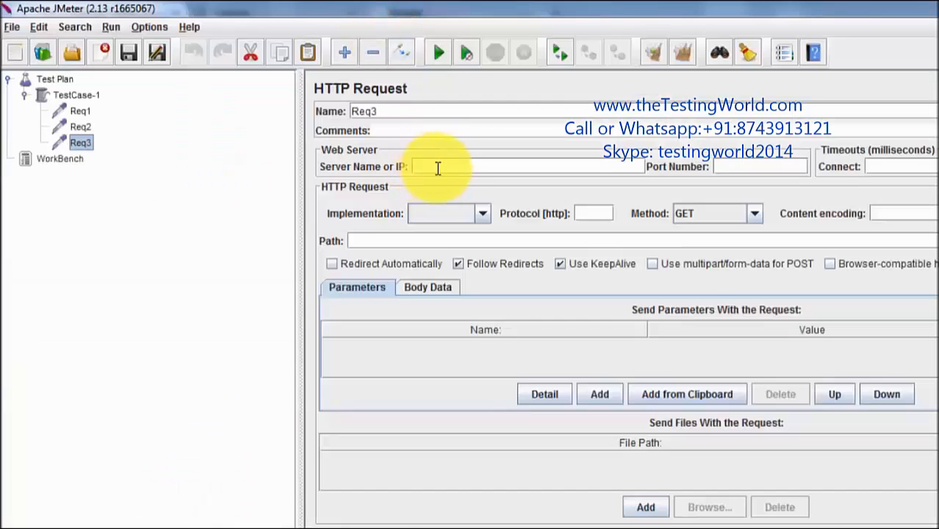
key(ctrl+v)
drag(430, 168, 336, 163)
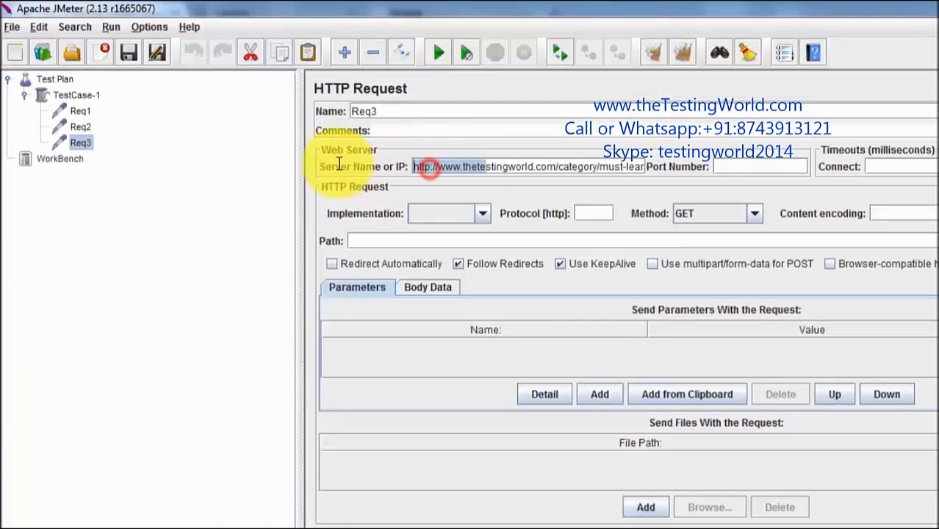
click(419, 166)
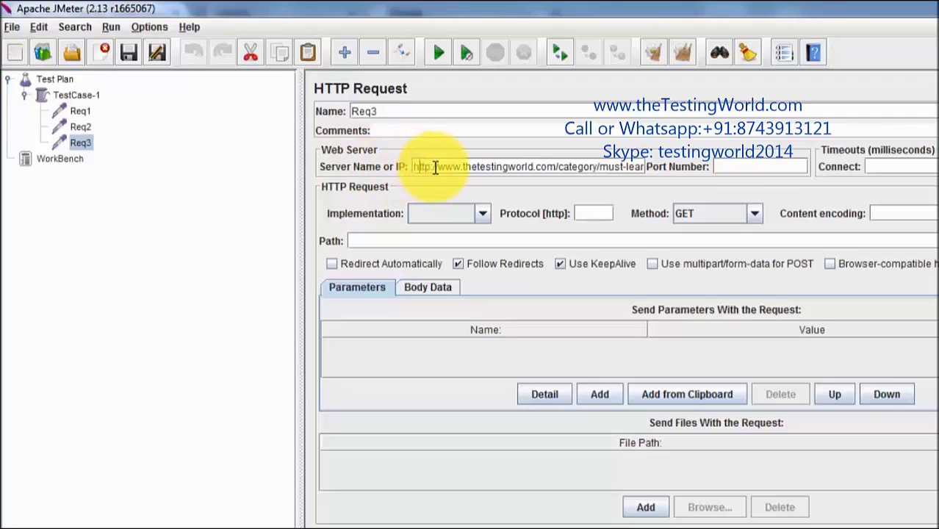
key(BackSpace)
key(BackSpace)
key(BackSpace)
key(BackSpace)
key(BackSpace)
key(BackSpace)
key(BackSpace)
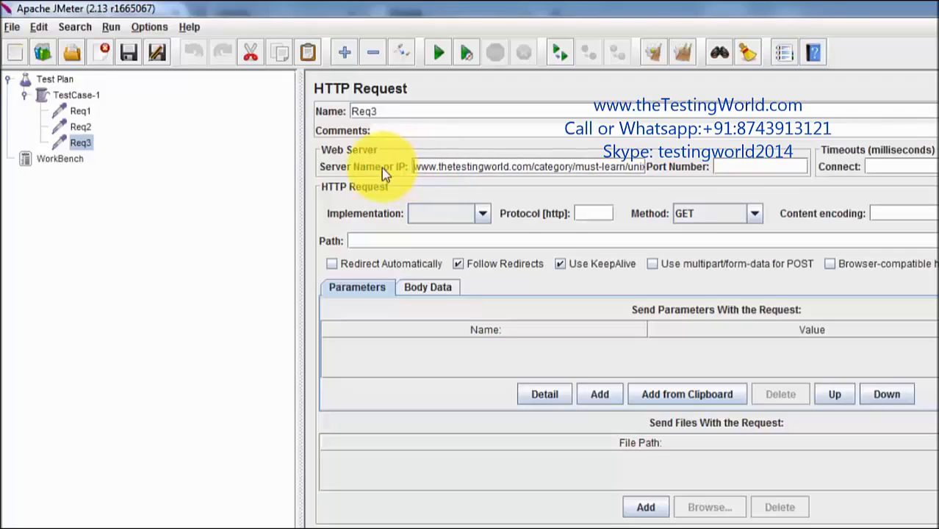
Switch to the Word document and check Case1's requirement about the URL changing in future
click(823, 528)
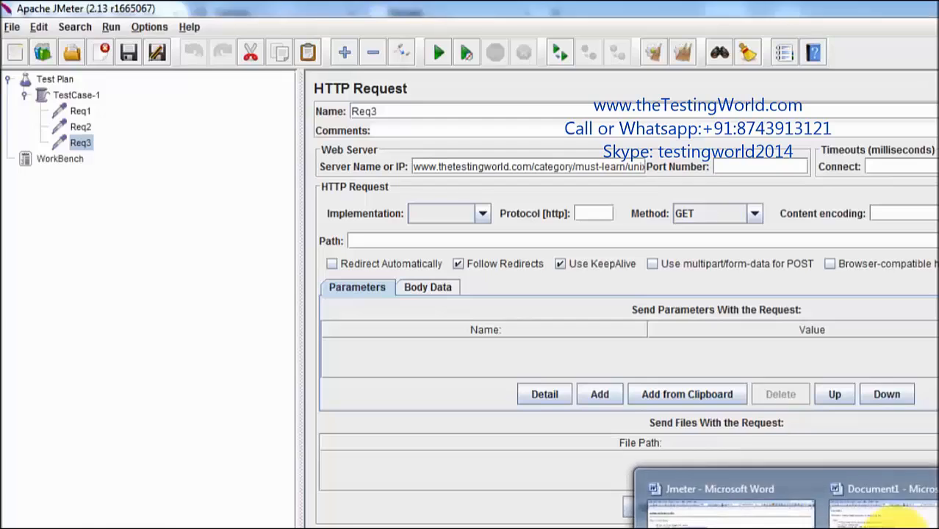
click(895, 526)
click(394, 323)
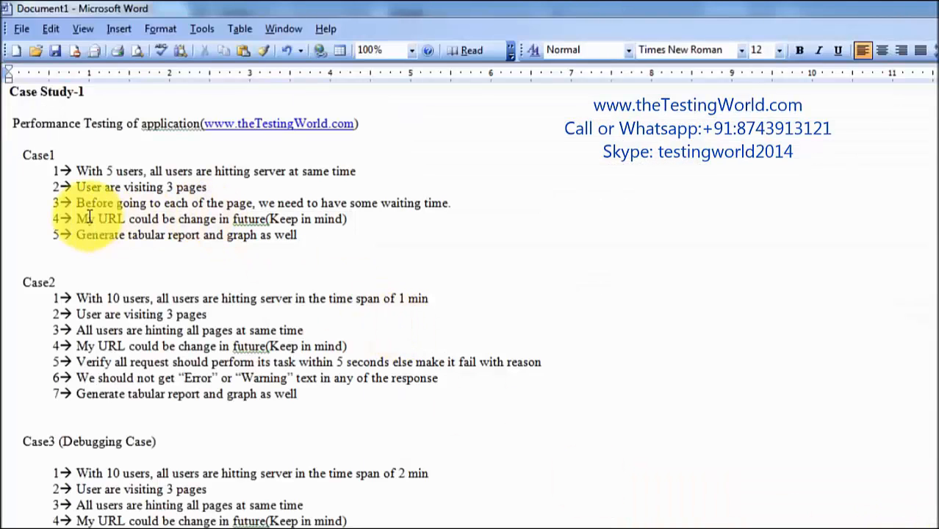
drag(76, 219, 263, 221)
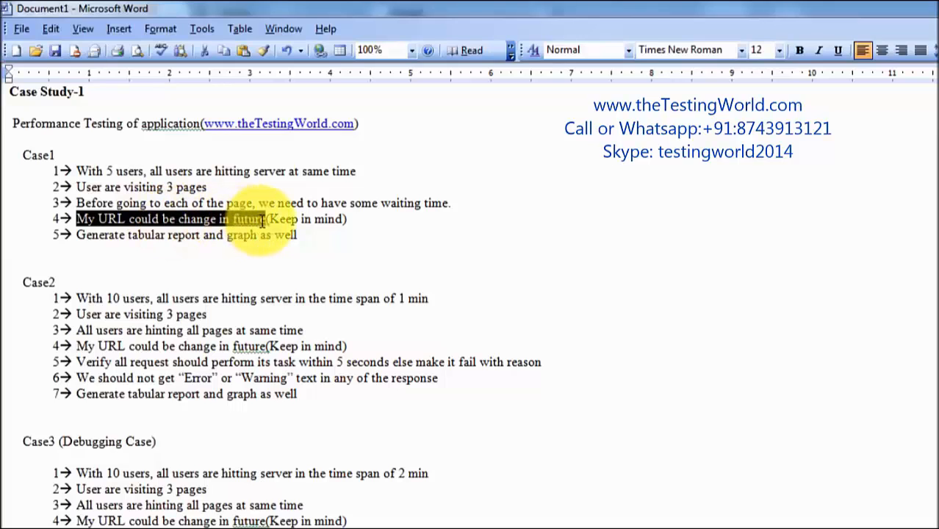
Switch to JMeter and compare the server addresses in Req3, Req1 and Req2 for the part they share
key(alt+Tab)
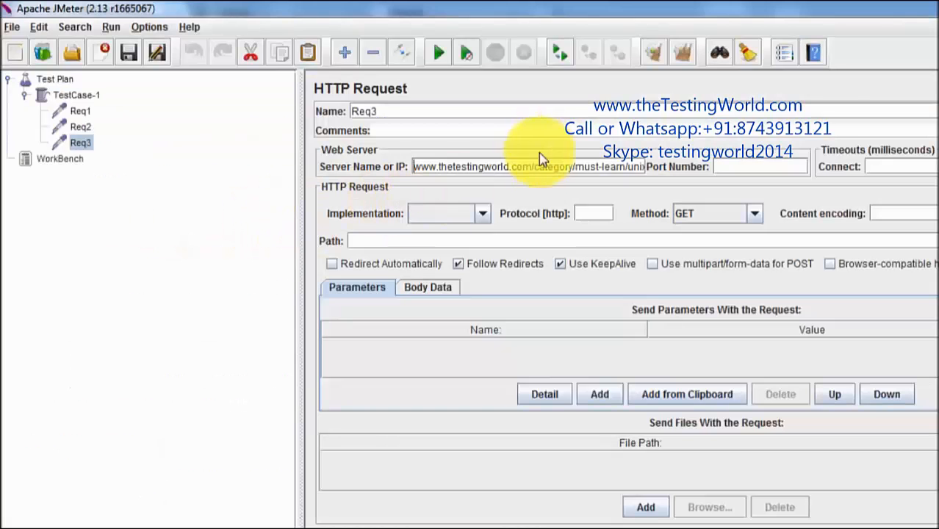
drag(534, 168, 377, 162)
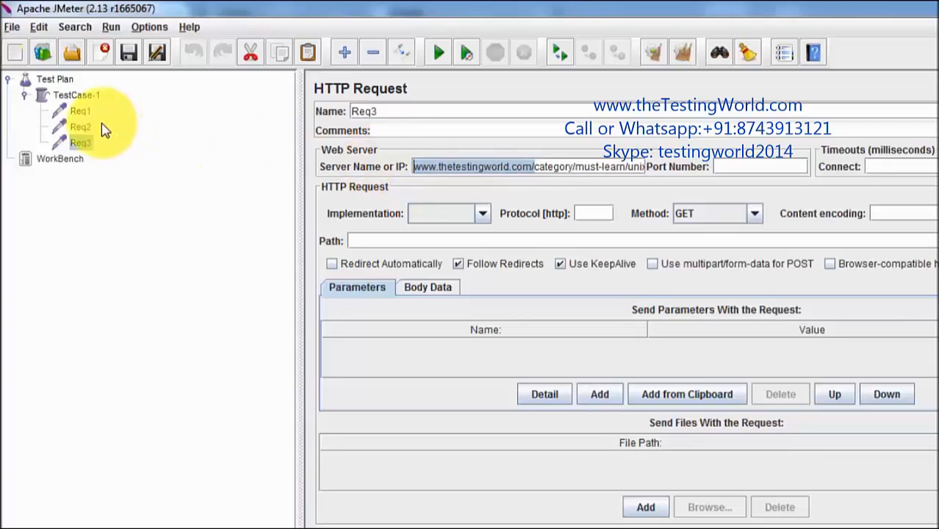
click(79, 126)
click(79, 111)
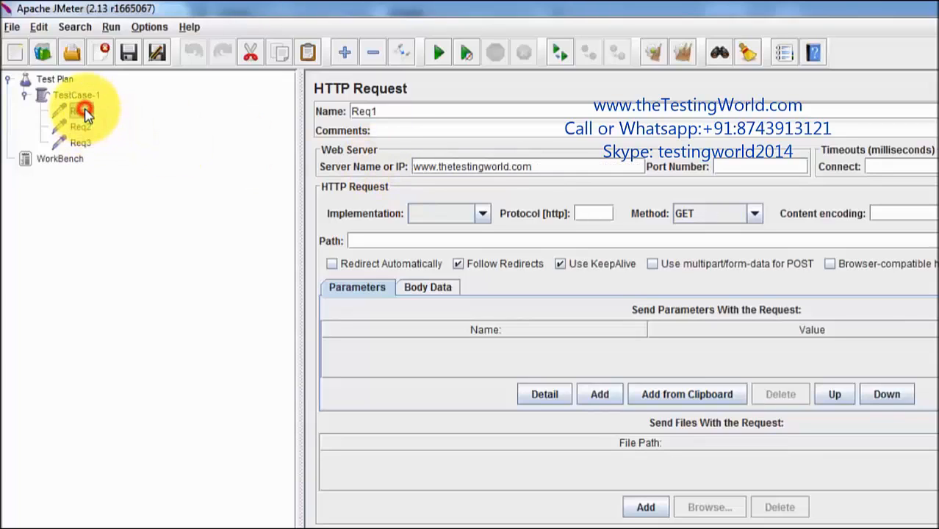
click(82, 127)
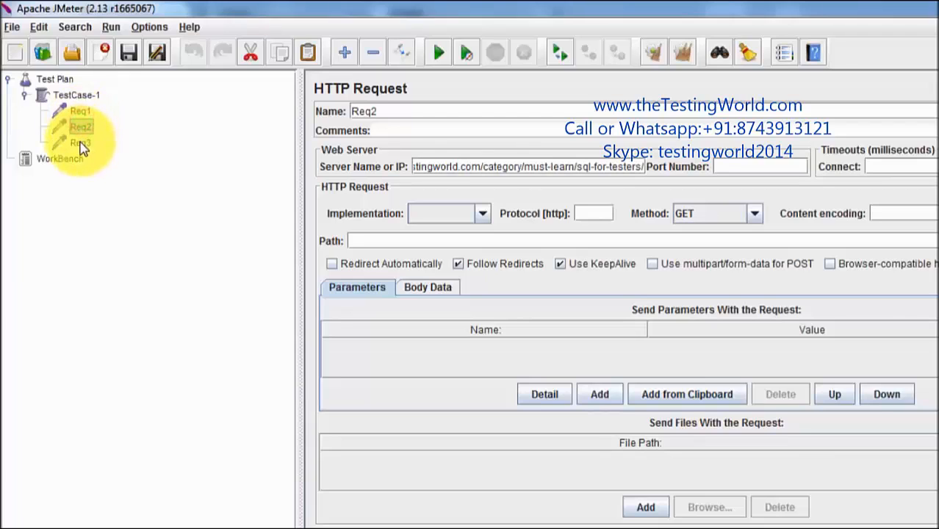
Add an HTTP Request Defaults config element to the TestCase-1 thread group
click(78, 95)
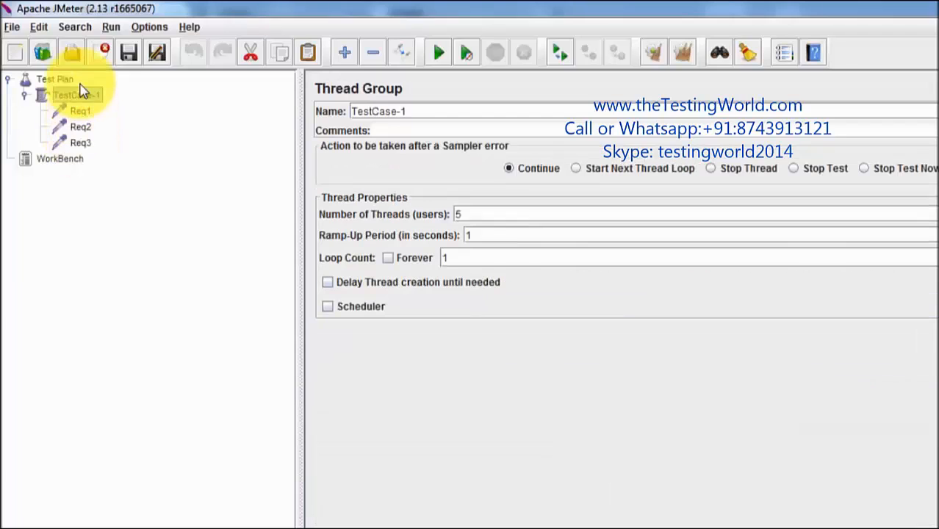
right_click(81, 97)
mouse_move(126, 108)
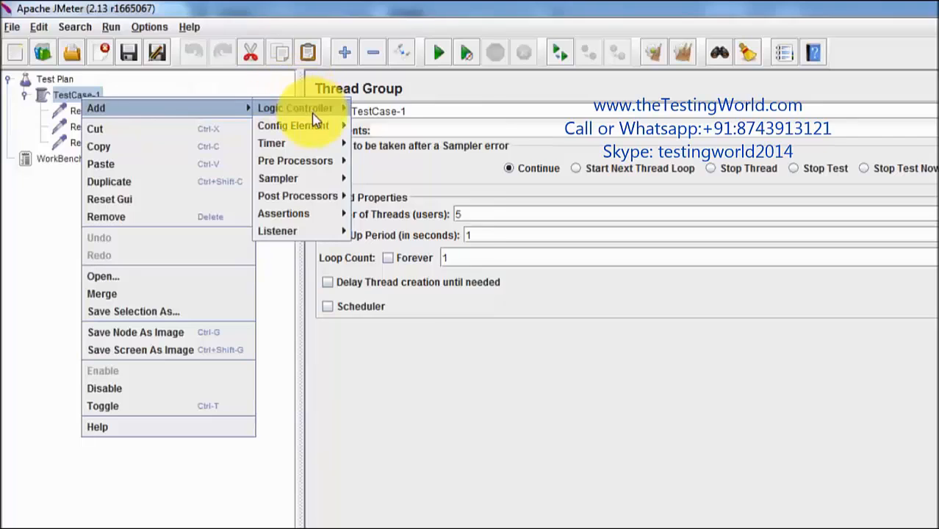
mouse_move(315, 129)
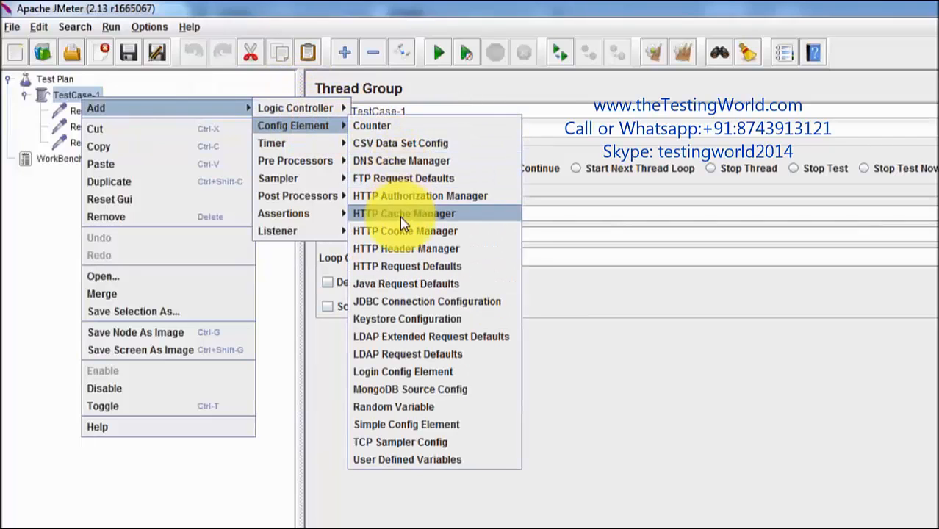
click(401, 265)
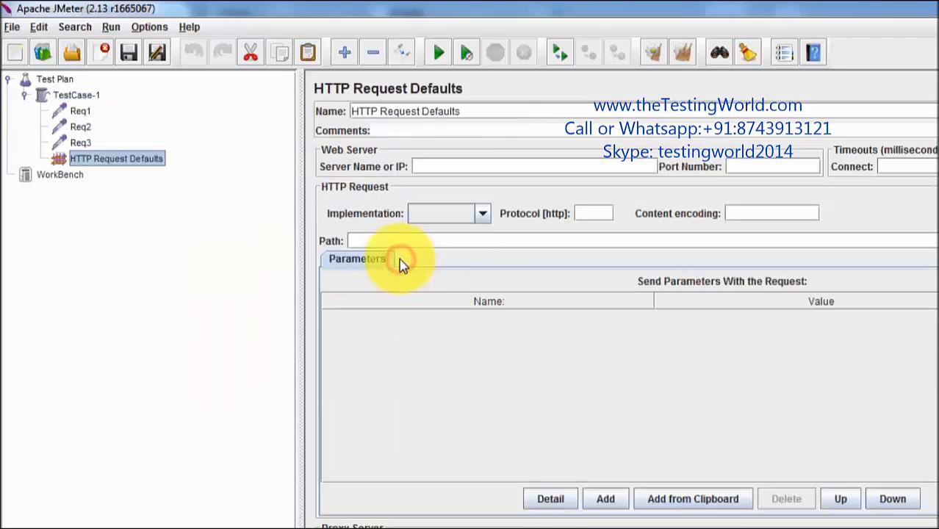
click(439, 170)
key(ctrl+v)
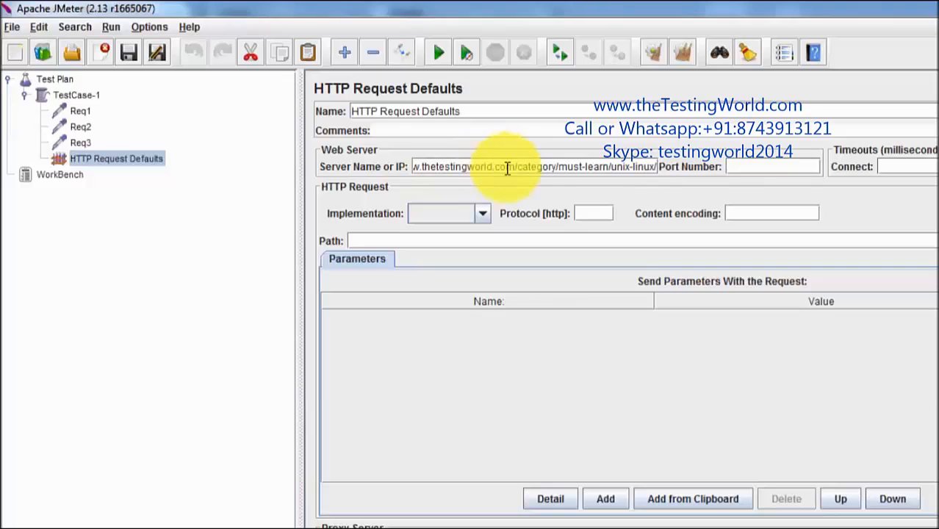
drag(517, 169, 778, 180)
key(BackSpace)
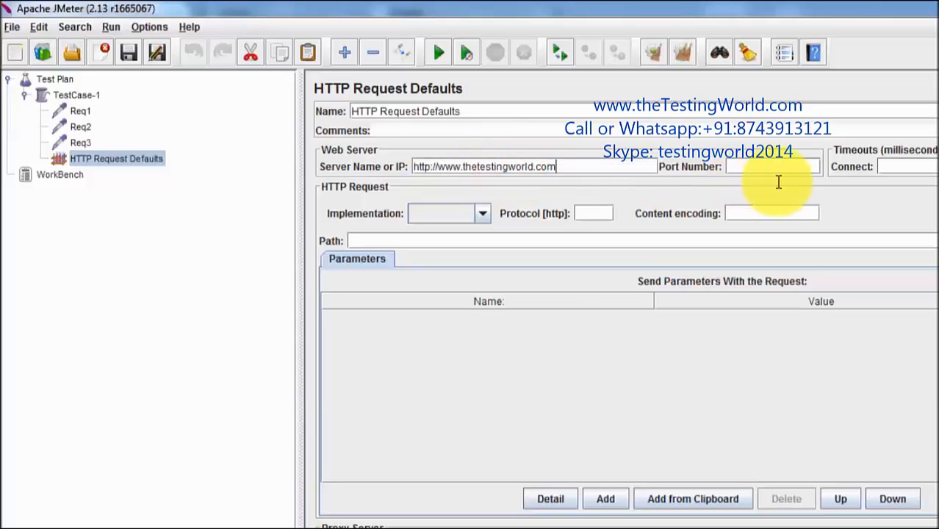
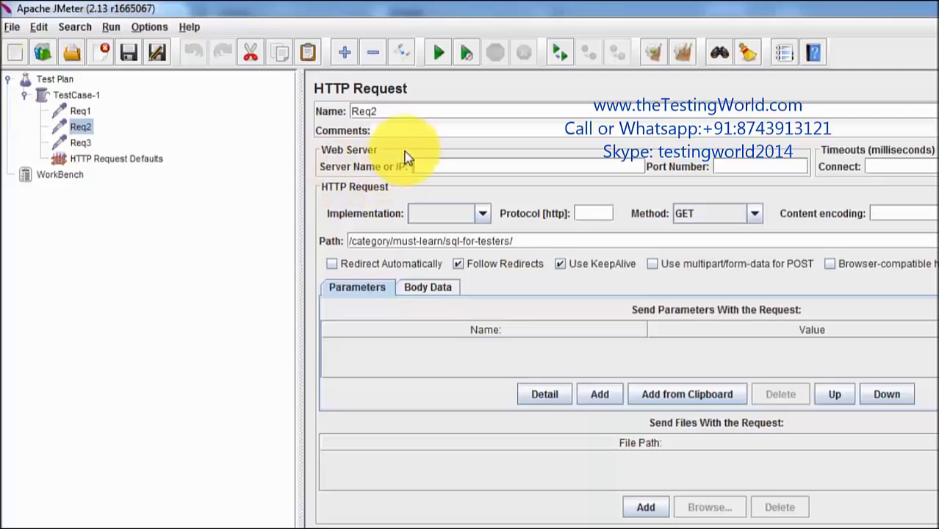
click(78, 143)
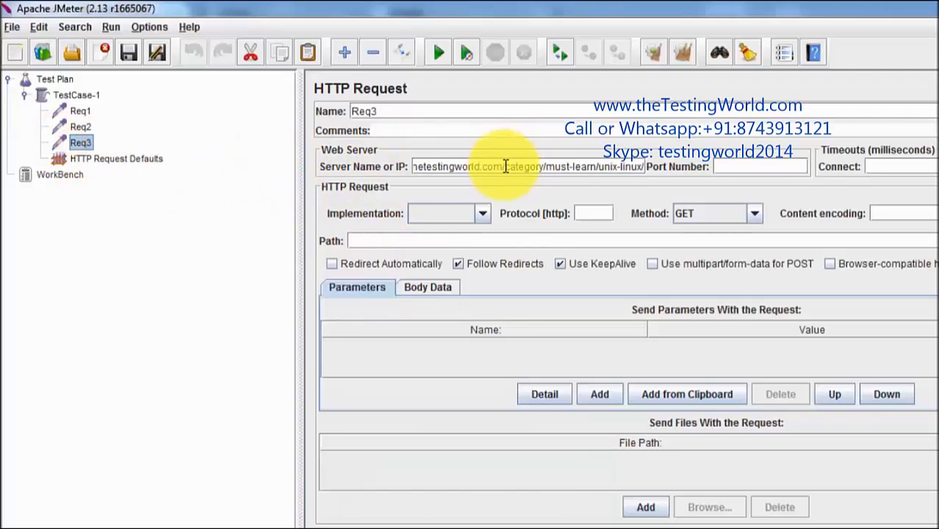
click(503, 166)
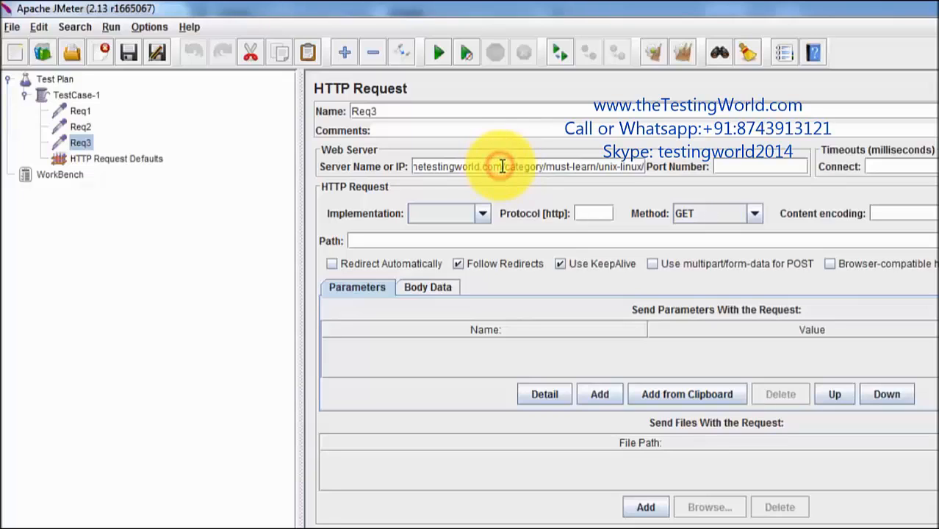
drag(502, 166, 808, 209)
key(Delete)
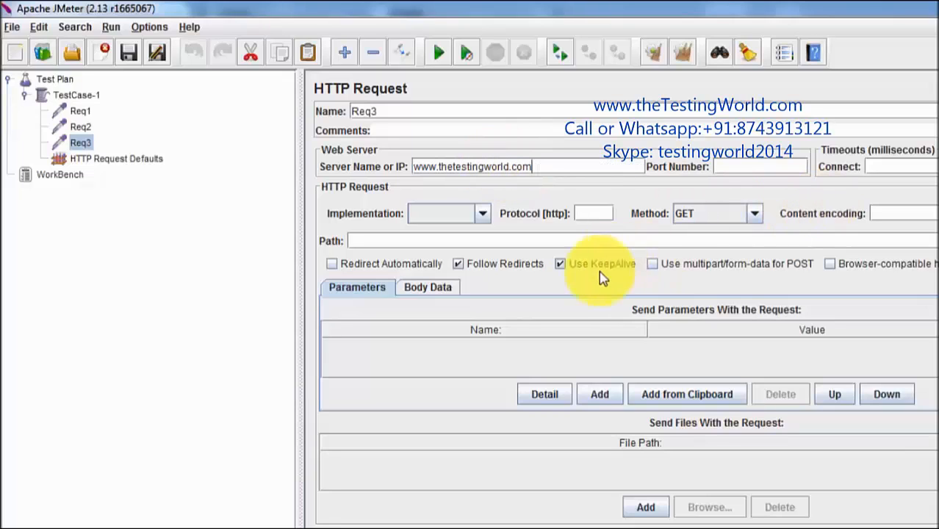
click(575, 242)
text(/category/must-learn/unix-linux/)
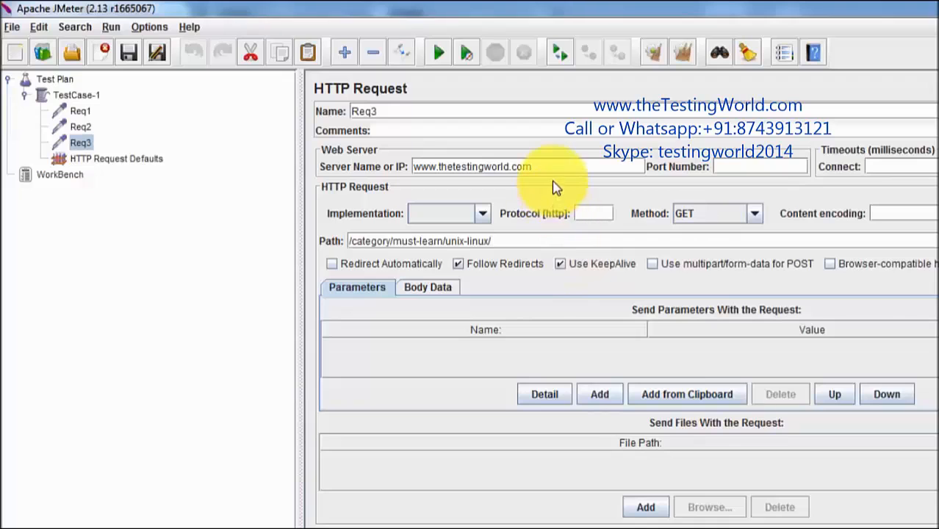
Clear the server name from Req3 so that it relies on HTTP Request Defaults
drag(551, 170, 416, 163)
key(ctrl+x)
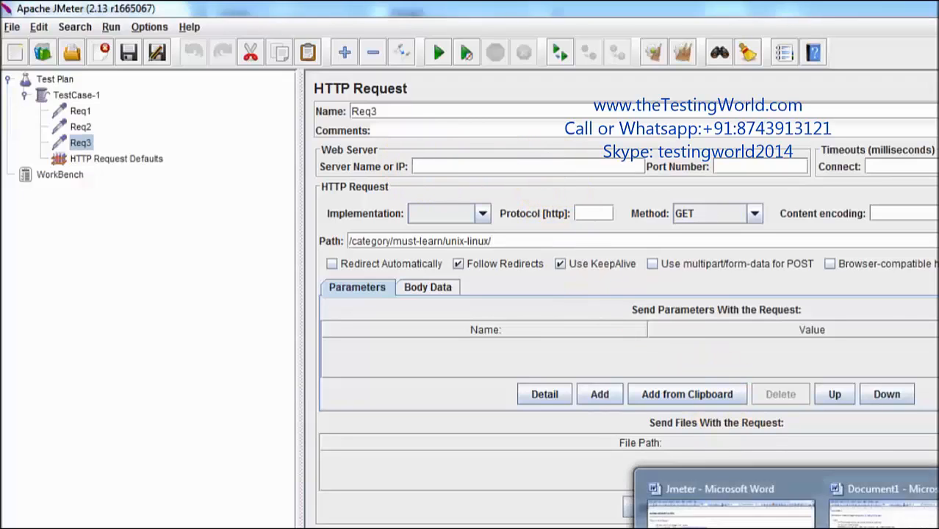
Switch to the Word case study and review Case1's requirements for simultaneous users, visited pages and the changeable URL
click(875, 490)
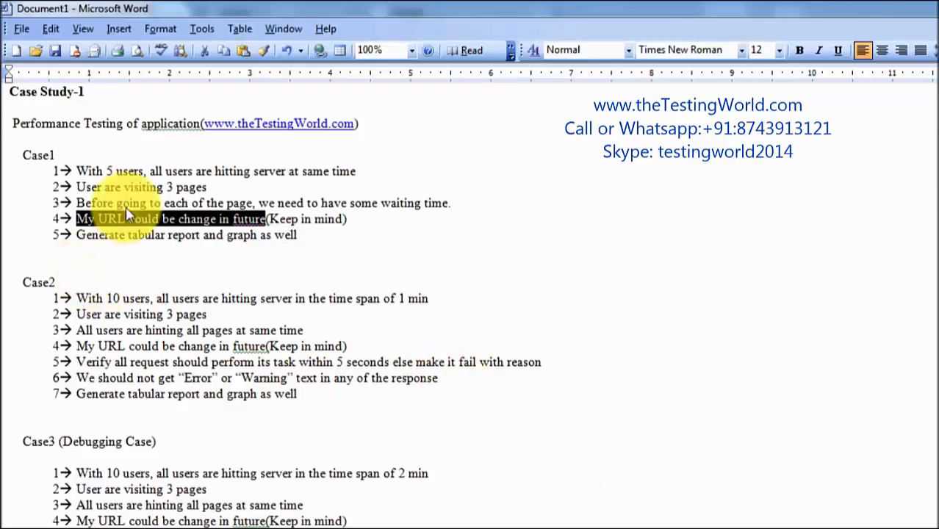
drag(76, 171, 354, 174)
click(151, 180)
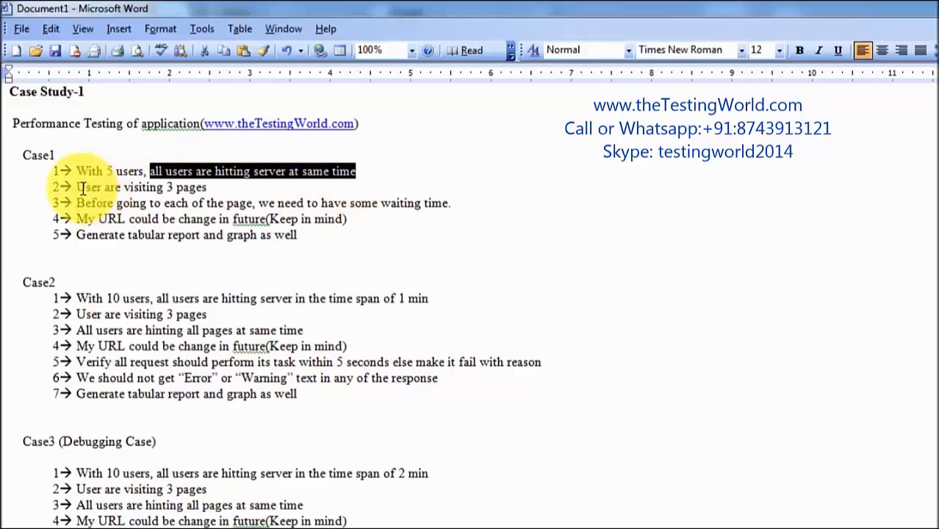
drag(79, 187, 182, 188)
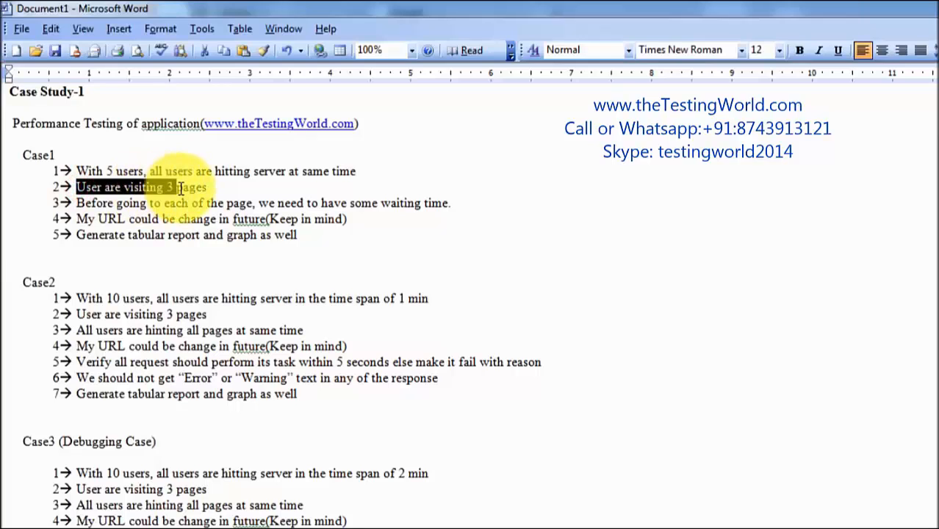
drag(62, 218, 353, 218)
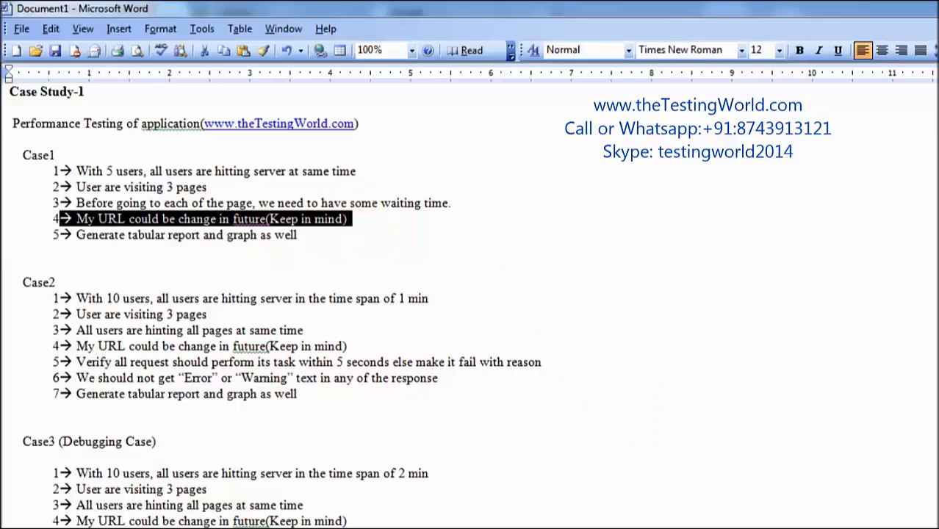
Switch to JMeter and check the shared server name in HTTP Request Defaults
click(374, 349)
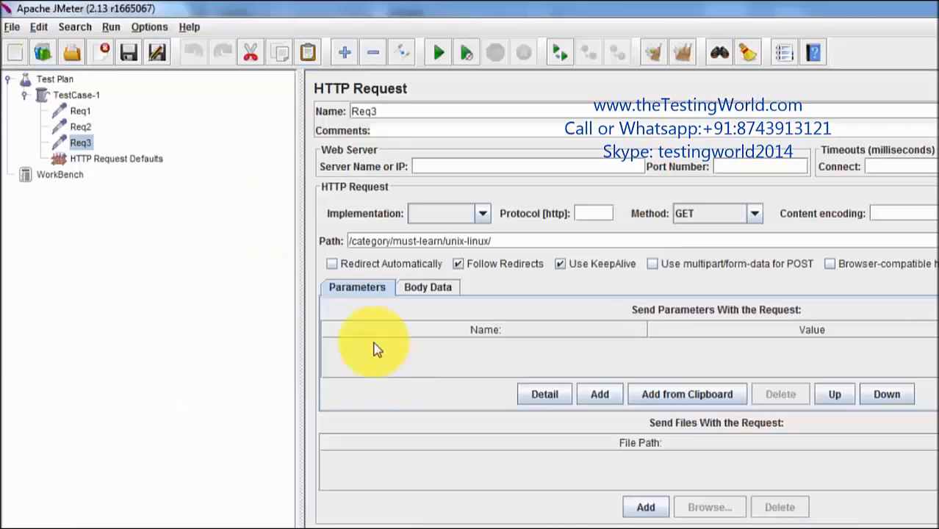
click(117, 158)
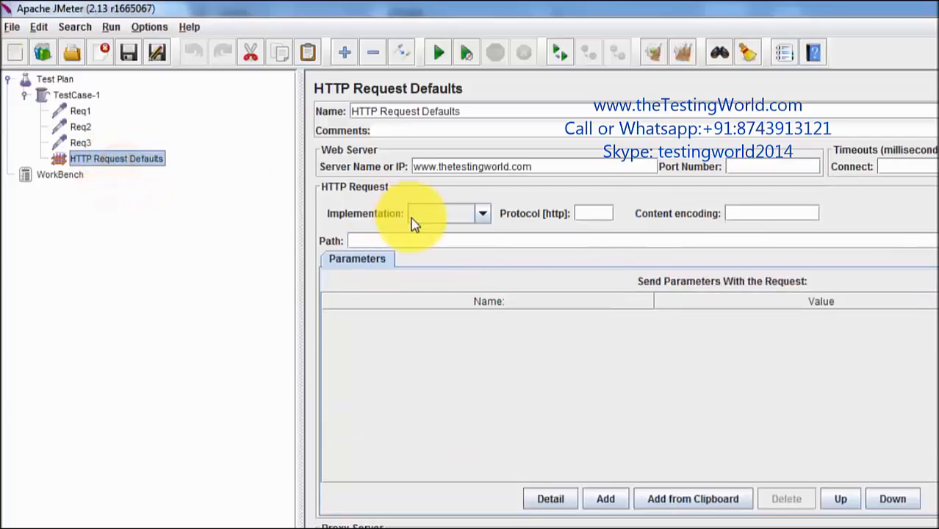
drag(571, 167, 409, 147)
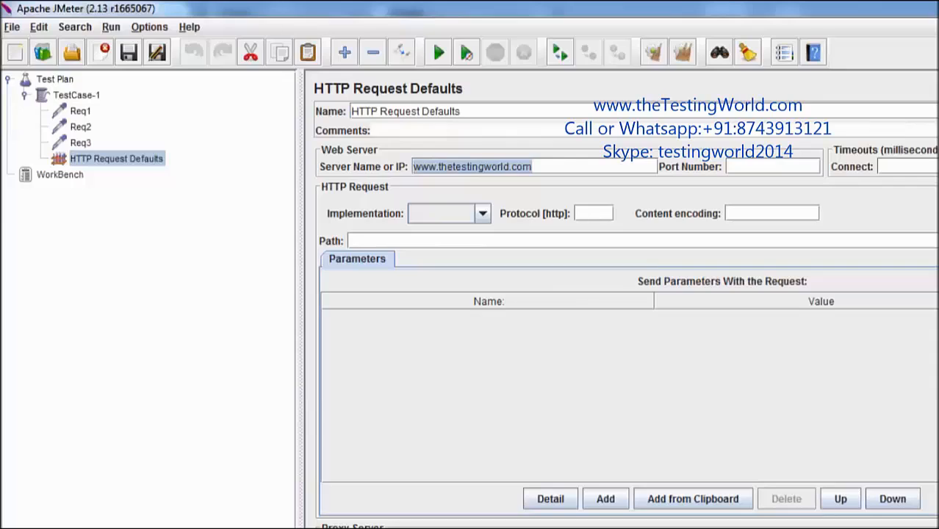
Switch to the Word case study and read Case1's requirement for waiting time before each page
key(alt+Tab)
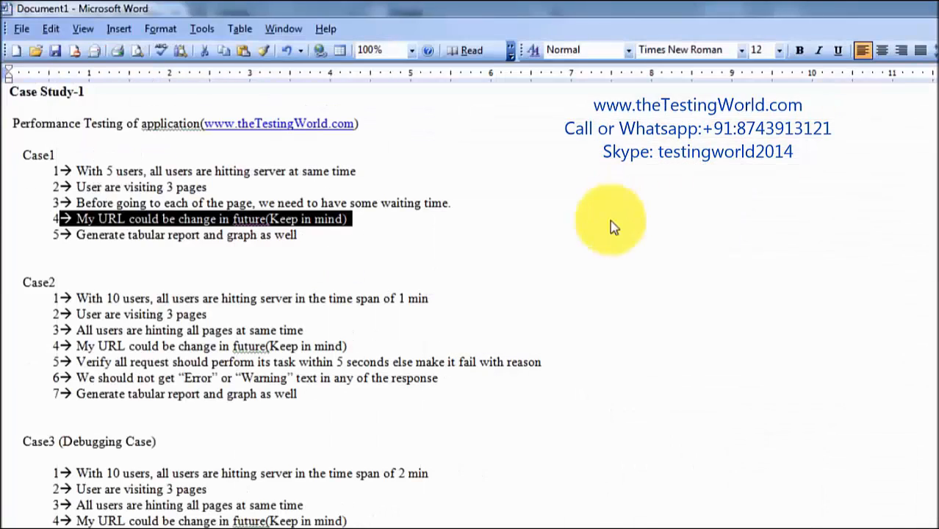
click(84, 203)
drag(83, 203, 234, 219)
drag(116, 202, 439, 208)
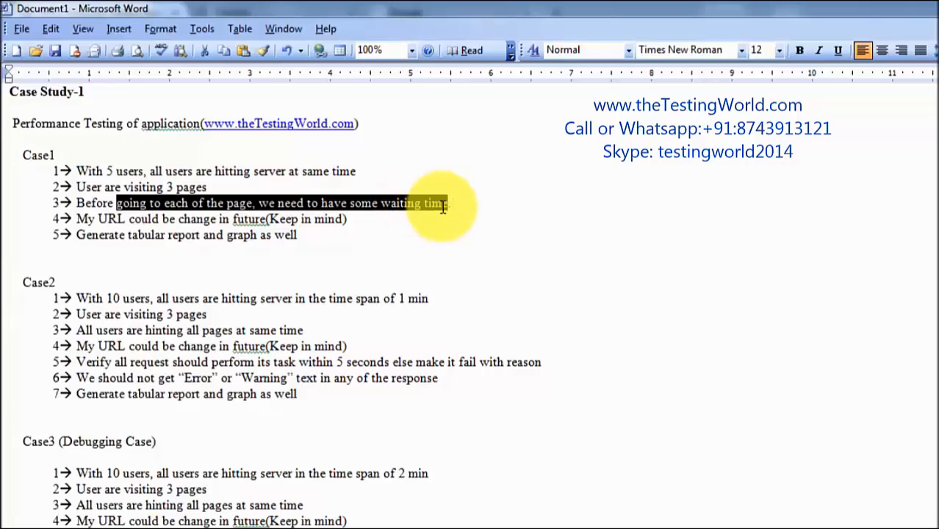
click(811, 528)
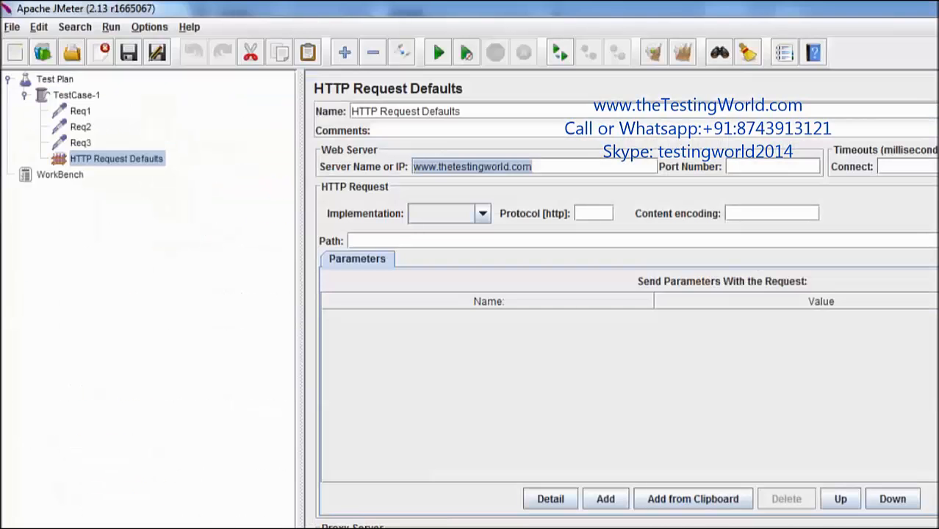
key(alt+Tab)
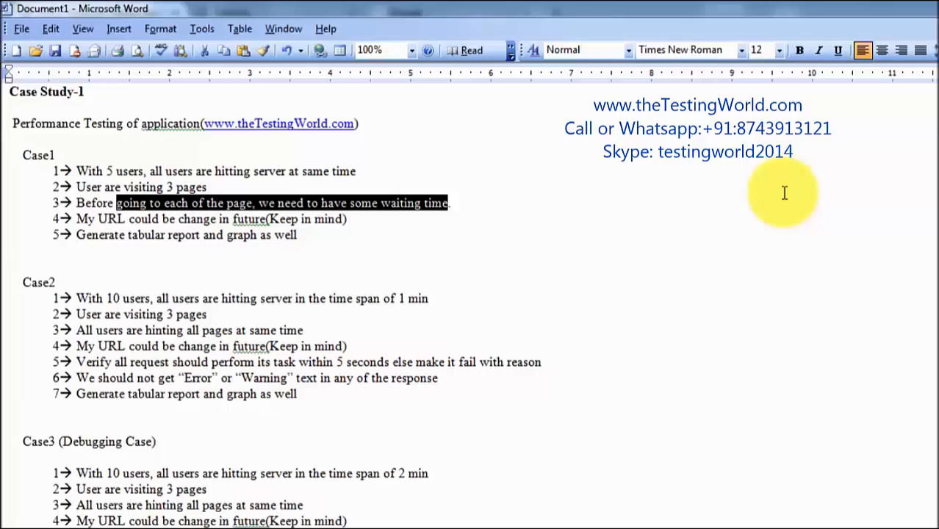
Switch to JMeter, review Req1 and Req2, and examine the timer types available for Req2
key(alt+Tab)
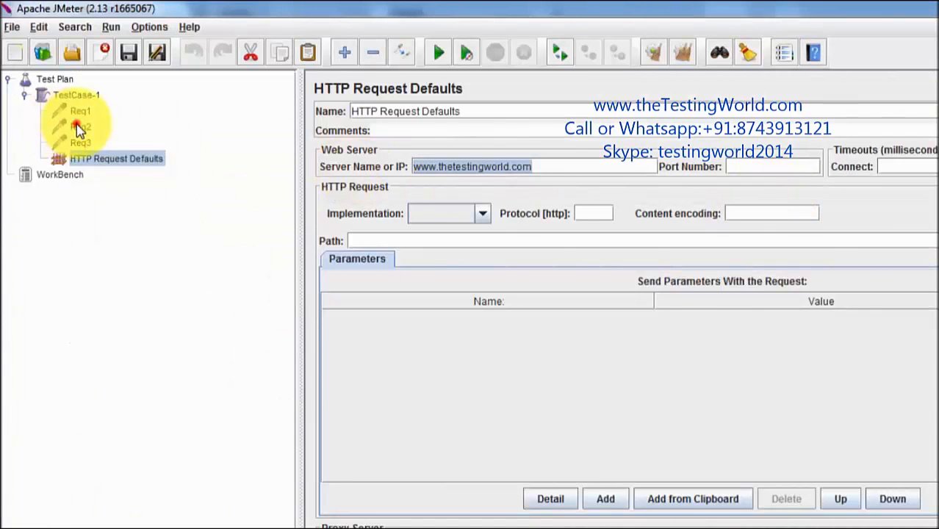
click(79, 127)
click(79, 111)
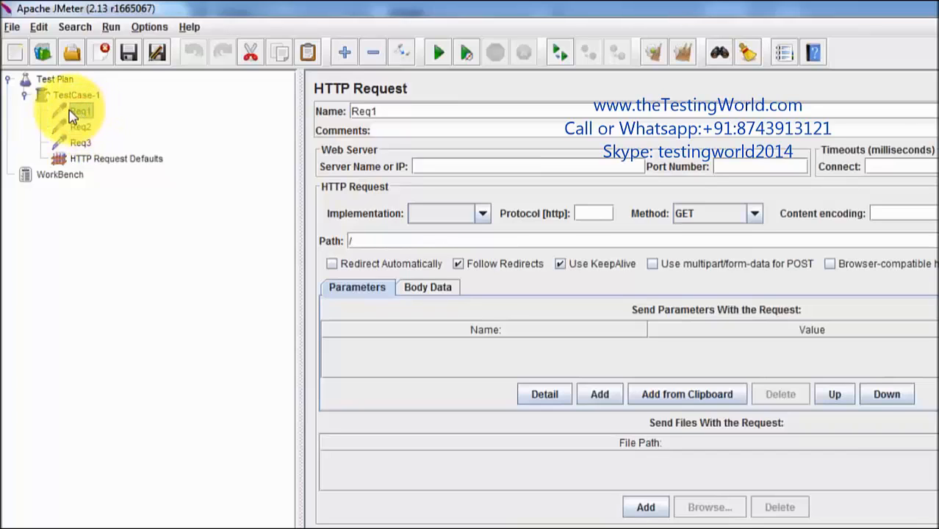
click(86, 129)
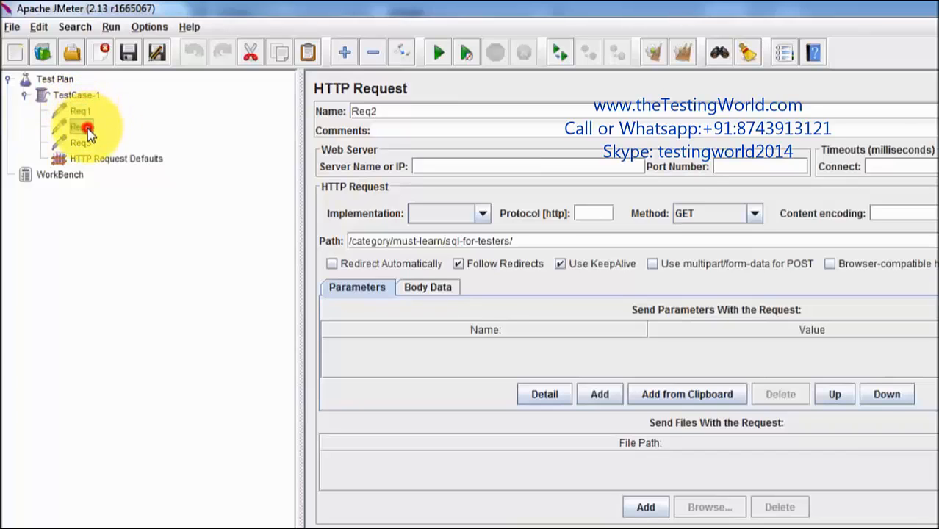
right_click(87, 128)
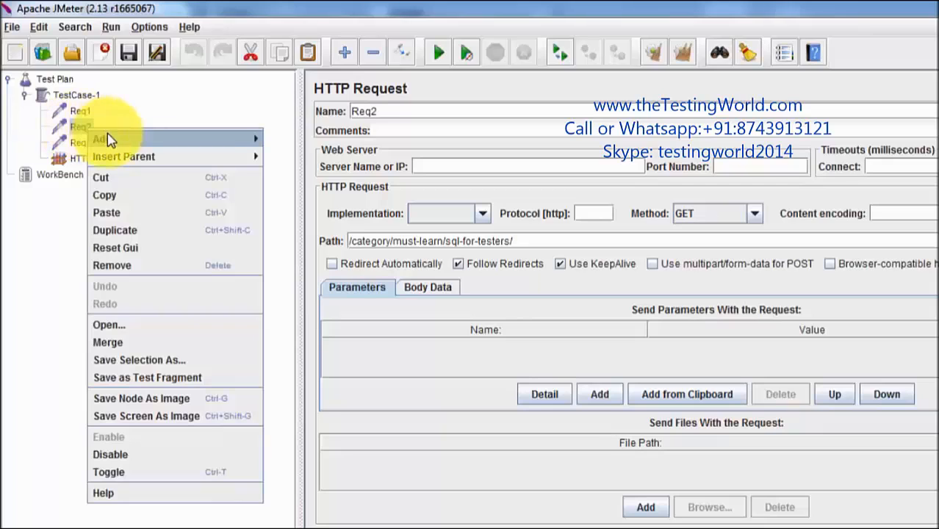
mouse_move(128, 140)
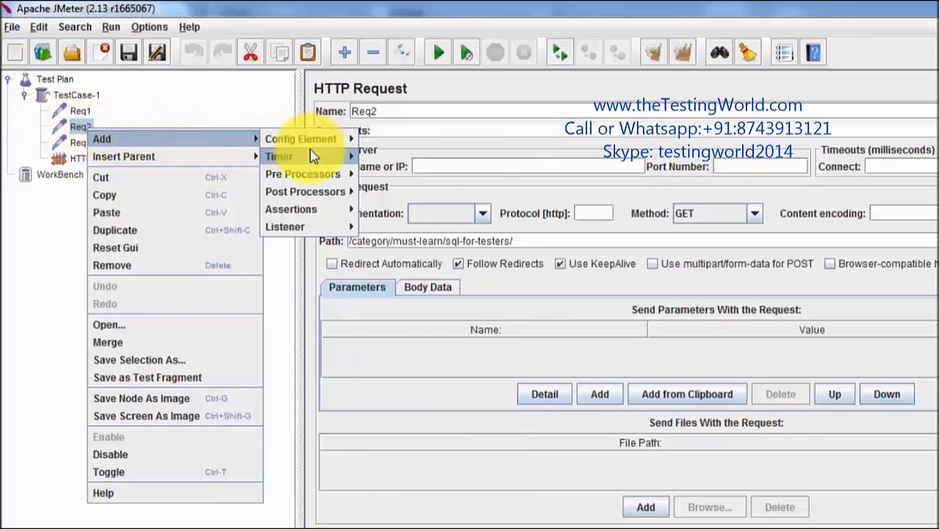
mouse_move(309, 155)
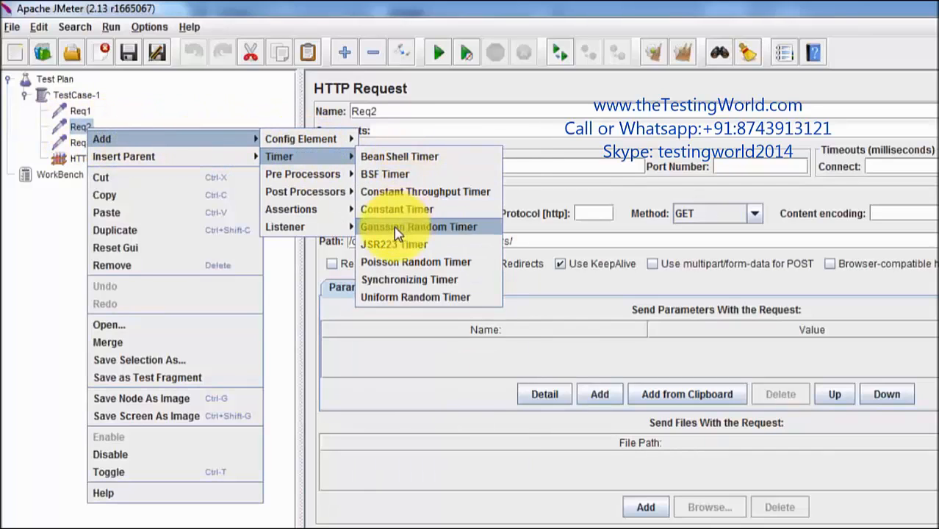
Add a Constant Timer to the TestCase-1 thread group with a thread delay of 3000 milliseconds
click(75, 94)
right_click(70, 98)
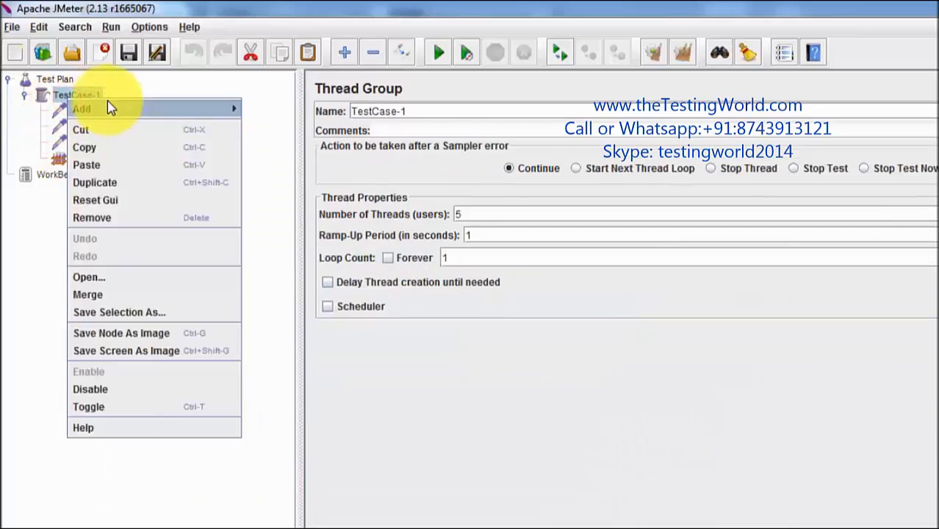
mouse_move(110, 108)
mouse_move(283, 143)
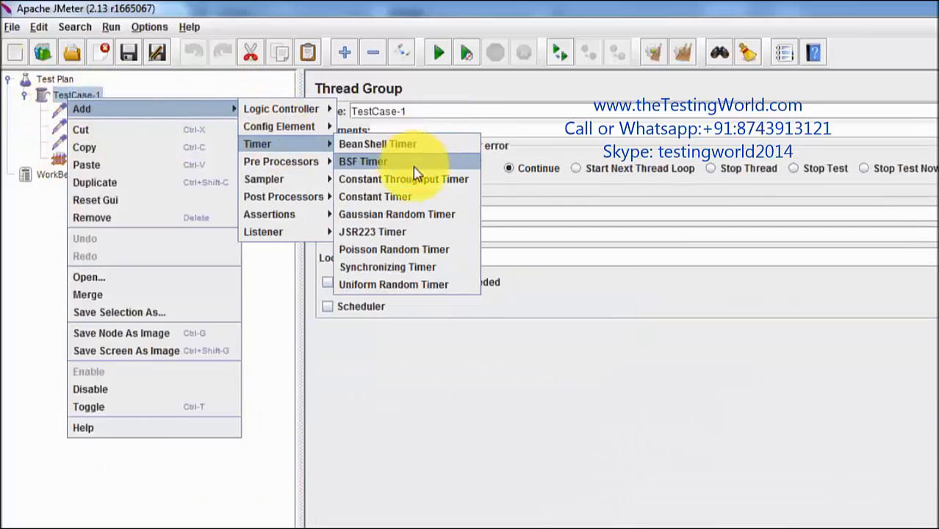
click(403, 196)
double_click(496, 152)
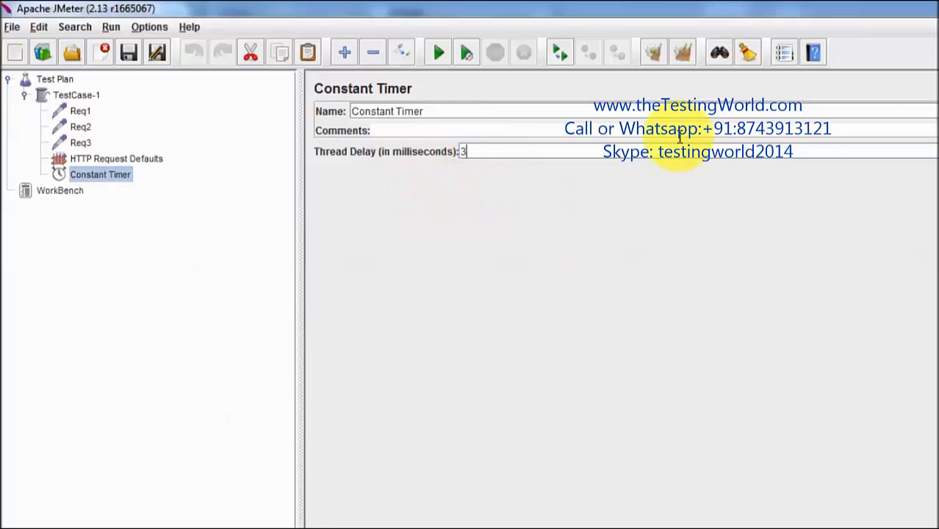
click(197, 175)
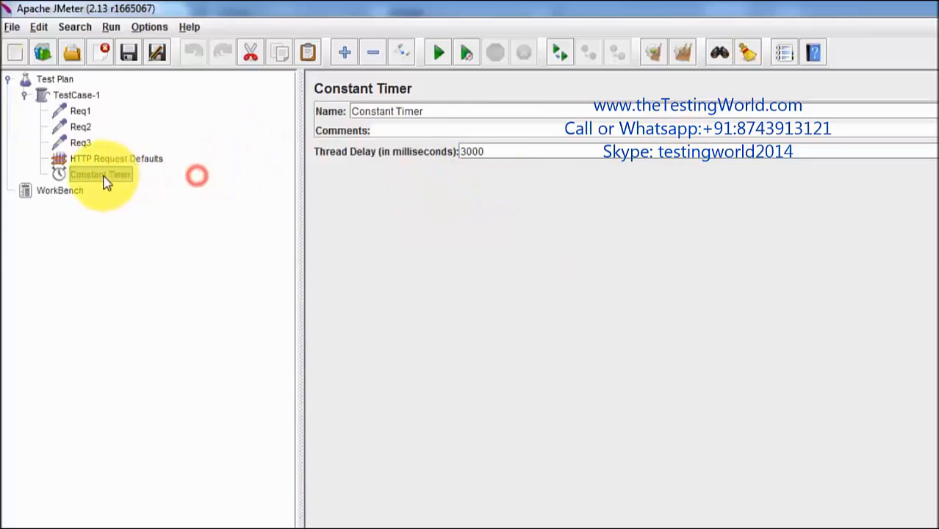
Move the Constant Timer from the thread group level to be a child of Req2
click(81, 160)
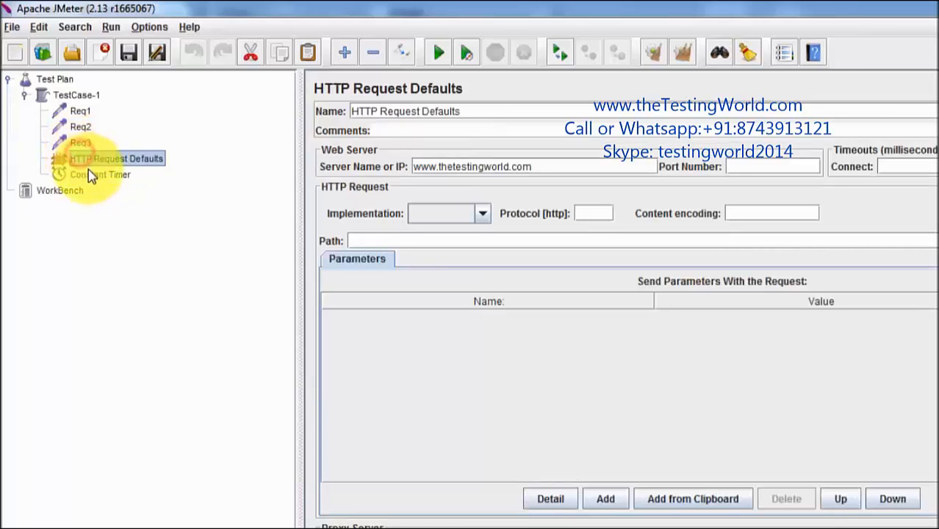
click(91, 175)
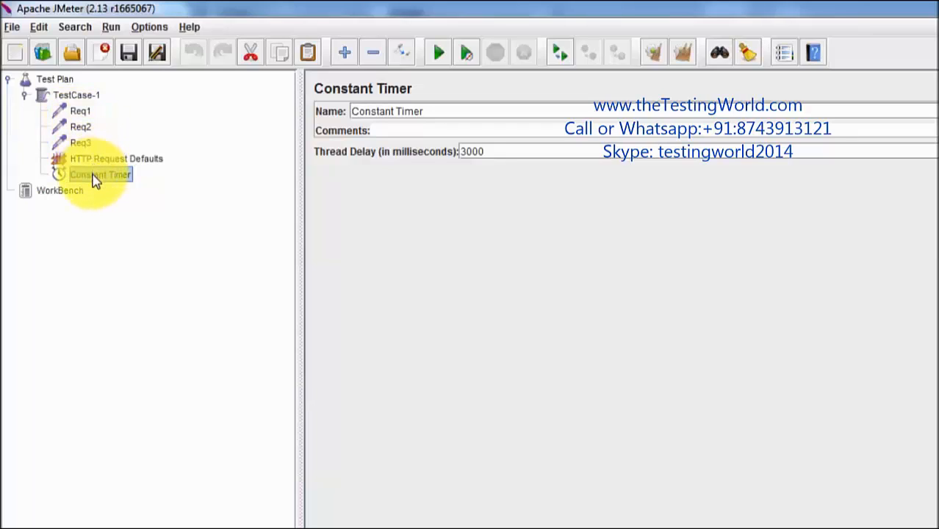
drag(92, 176, 86, 135)
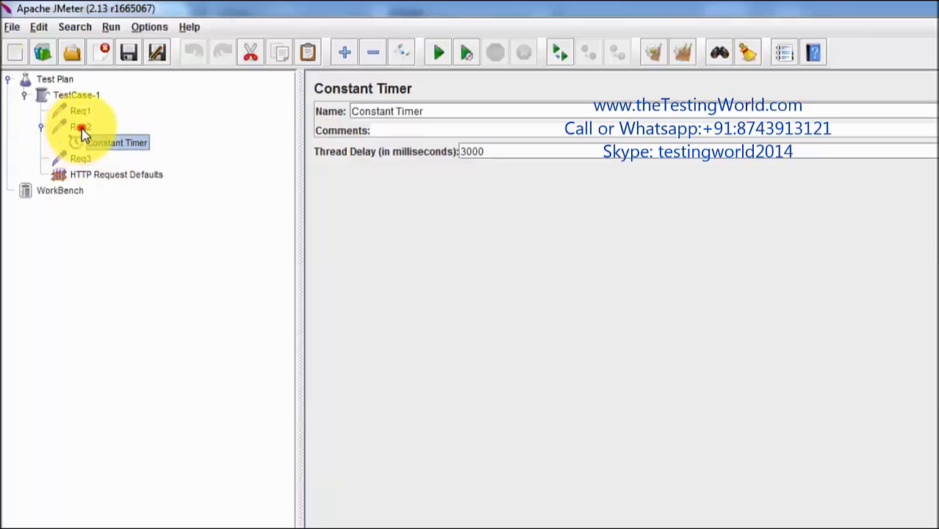
Examine the request order and the Constant Timer nested under Req2, comparing Req2 with Req1
click(80, 127)
click(122, 143)
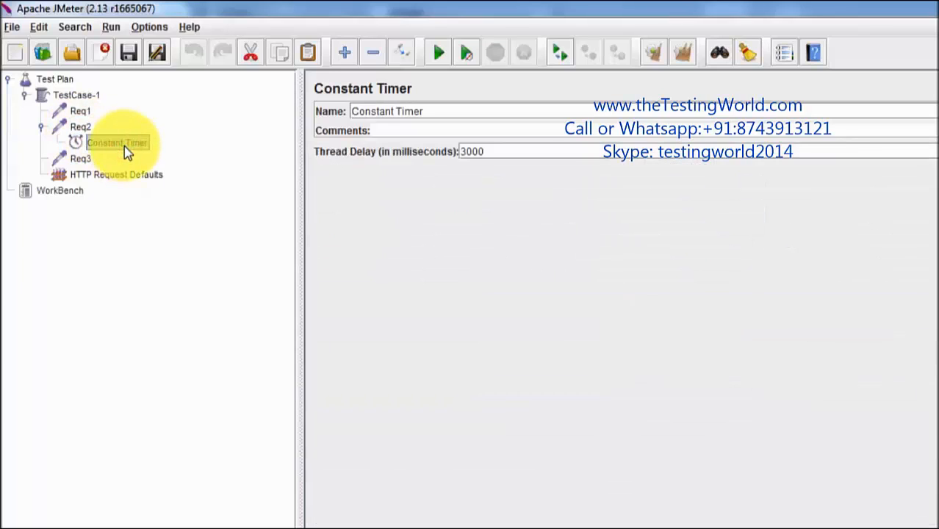
click(41, 128)
click(42, 127)
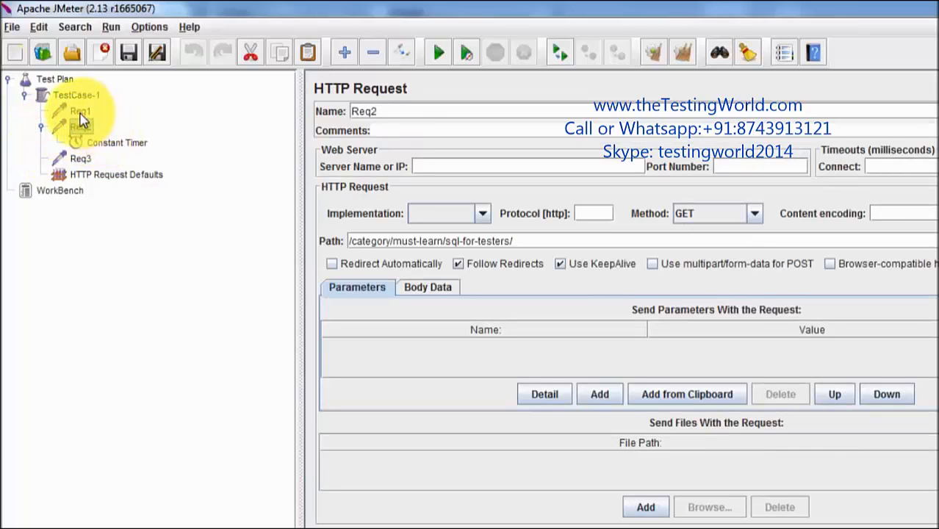
click(41, 127)
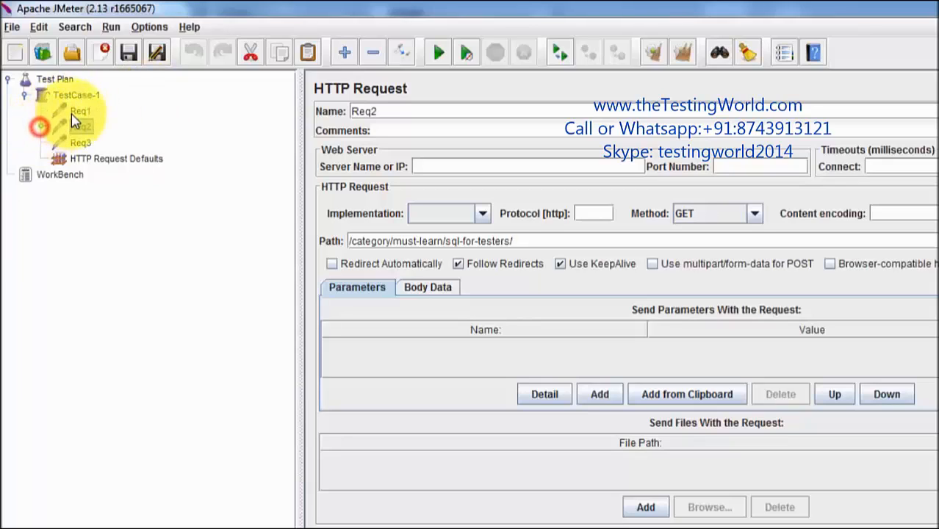
click(77, 112)
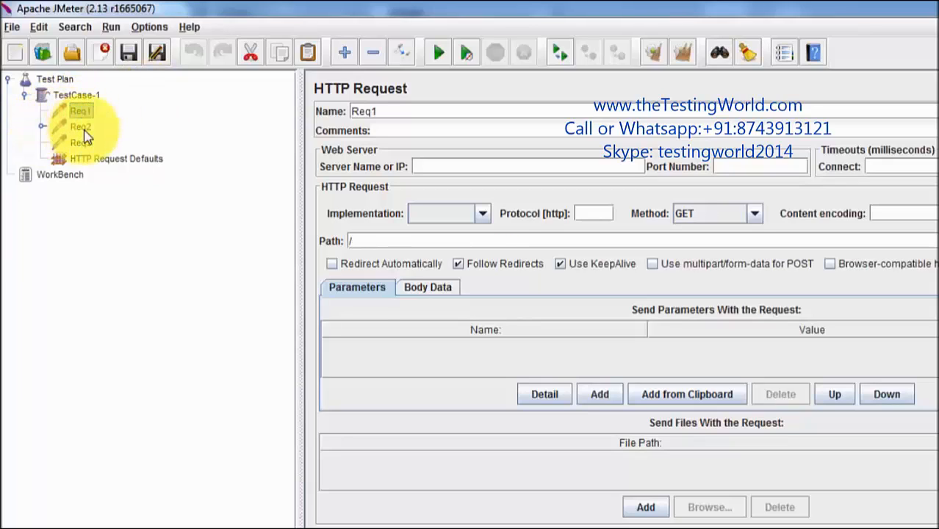
click(82, 128)
click(41, 127)
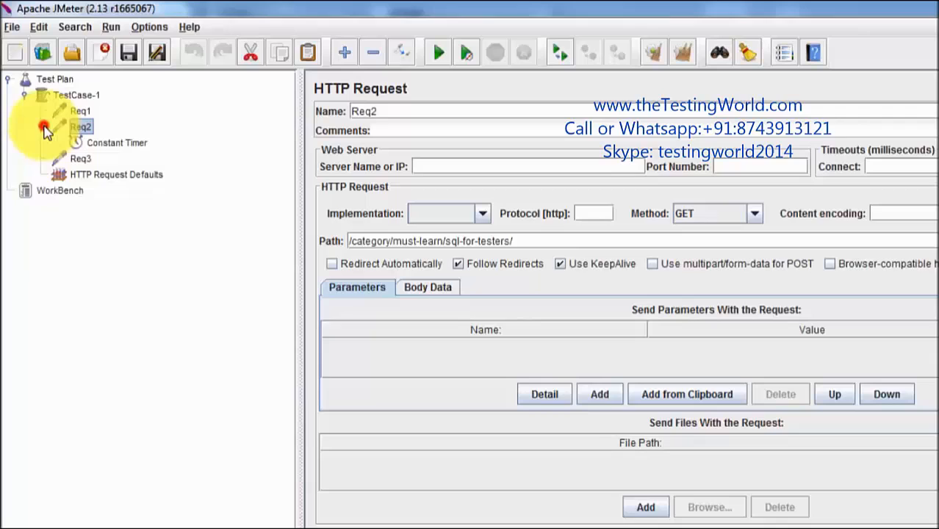
click(102, 144)
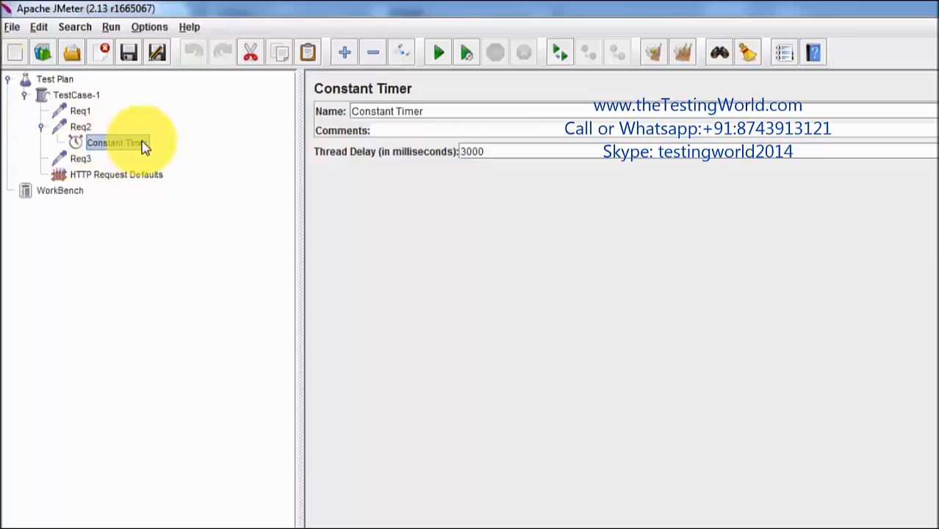
click(76, 129)
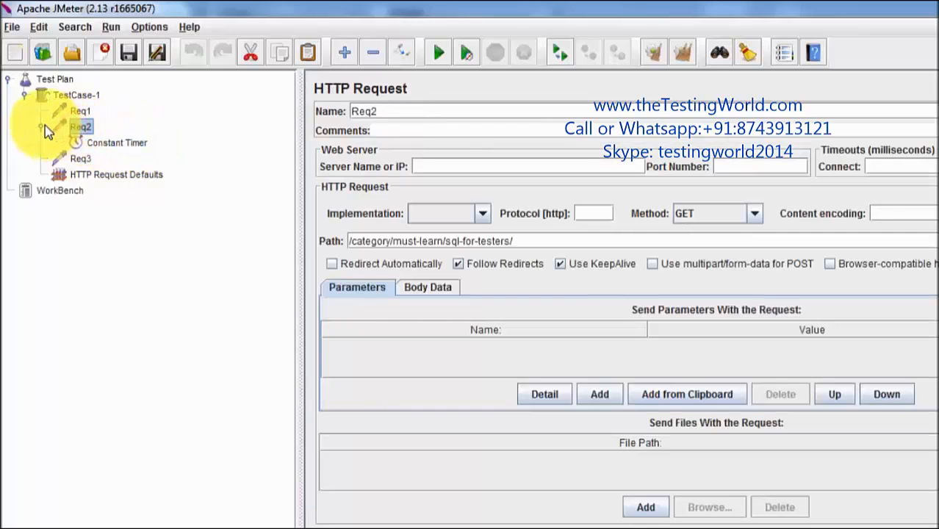
click(41, 127)
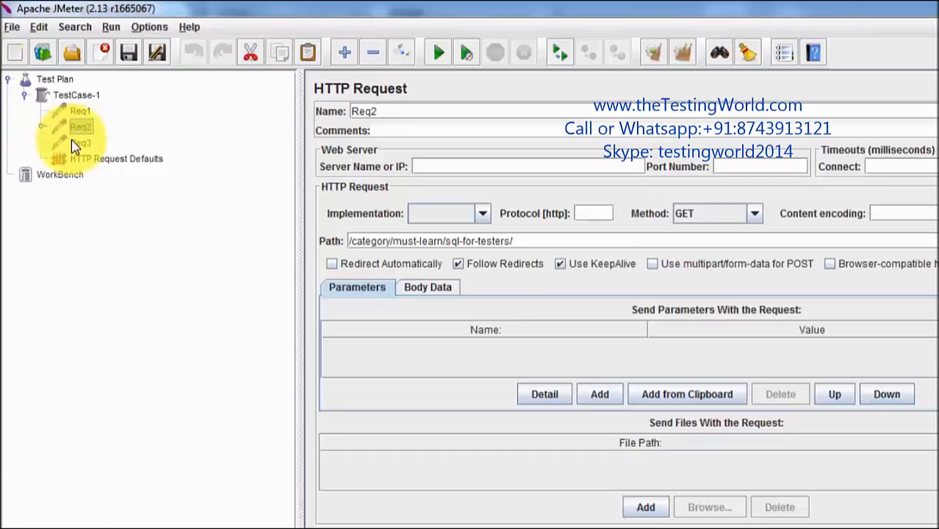
Add a Constant Timer under Req3 with a thread delay of 3000 milliseconds
click(76, 144)
right_click(81, 142)
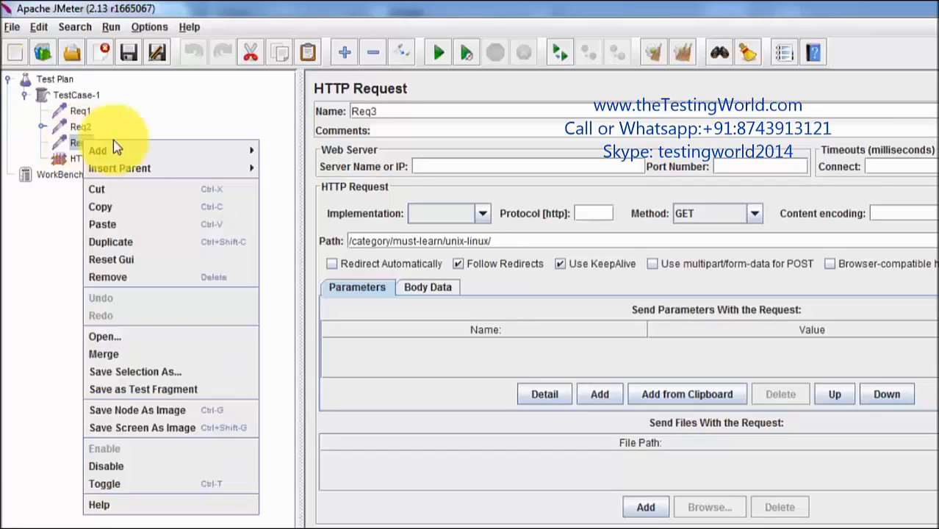
mouse_move(249, 152)
mouse_move(279, 168)
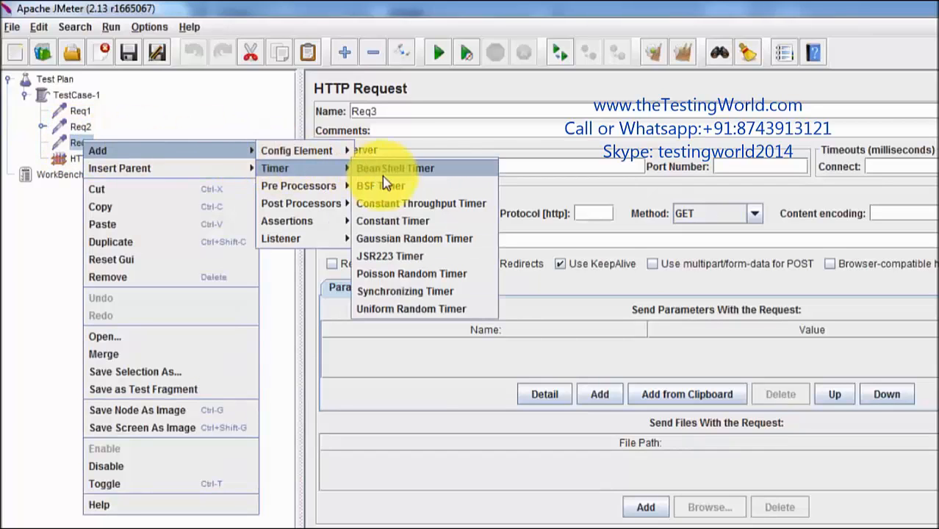
click(392, 230)
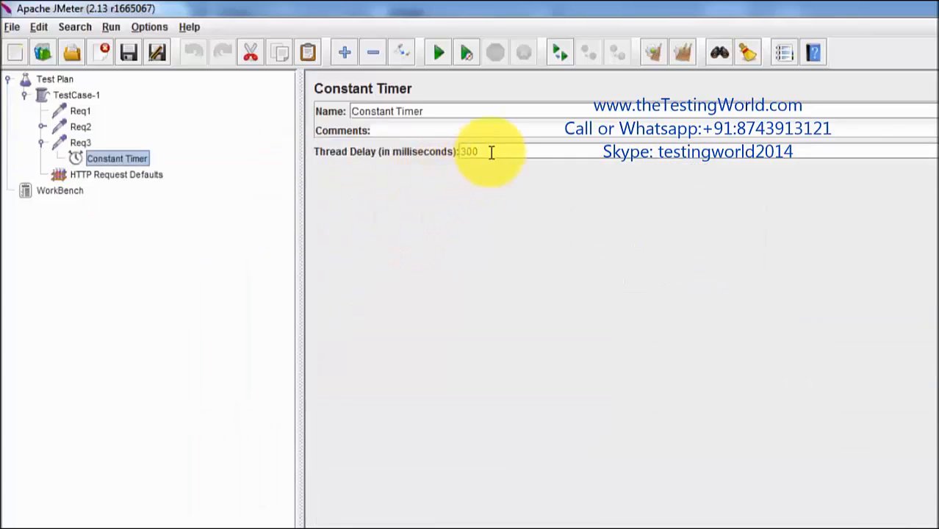
click(498, 150)
text(0)
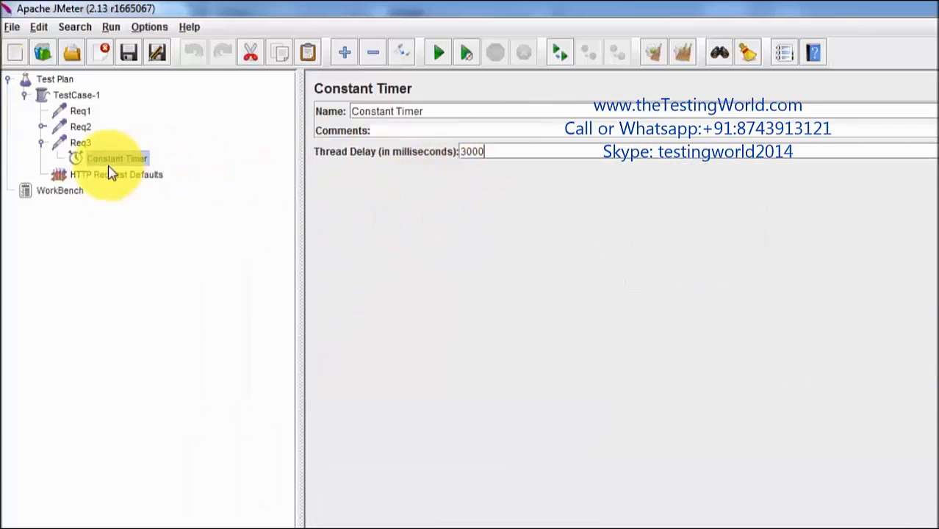
Examine Req1, Req2 and Req3 in order, along with the Constant Timers nested under Req2 and Req3
click(39, 146)
click(41, 143)
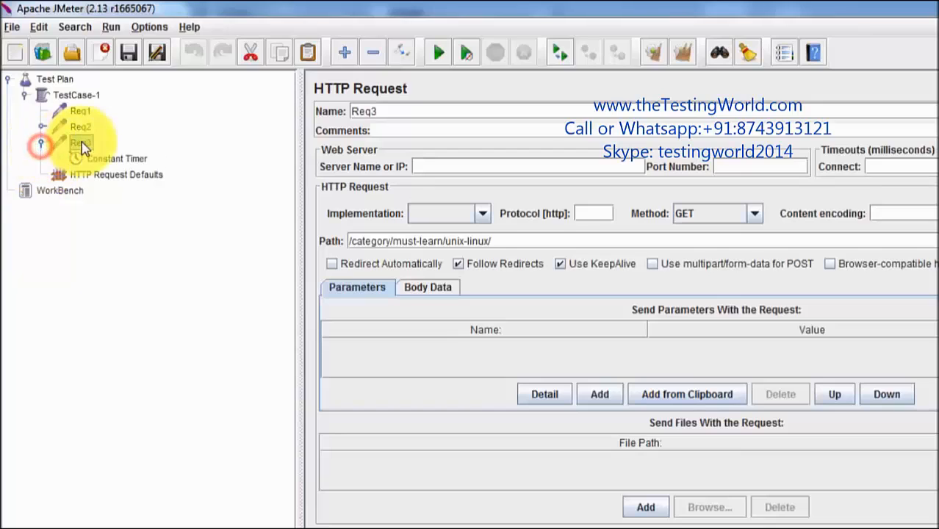
click(44, 127)
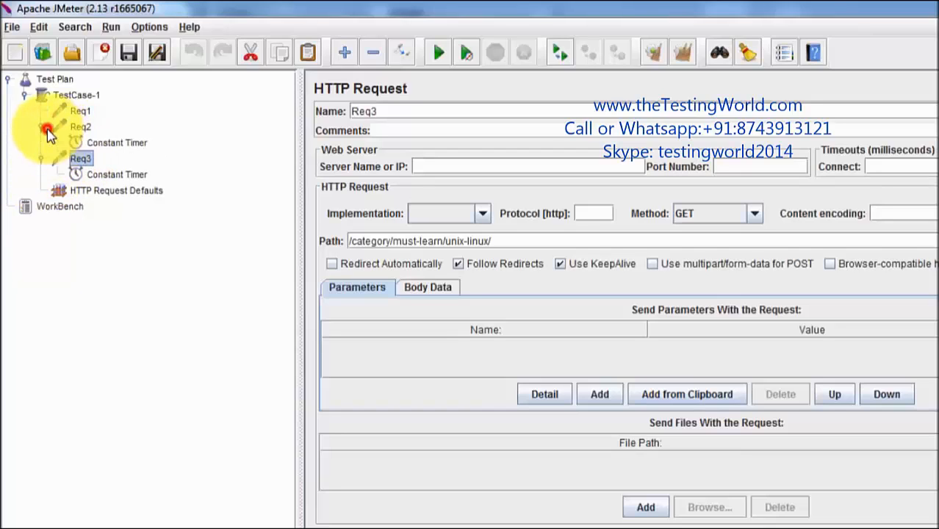
click(81, 112)
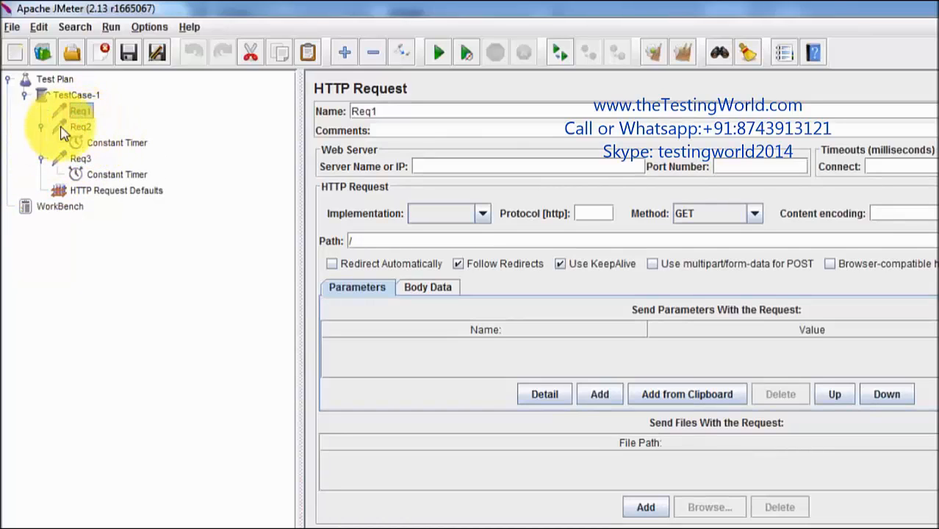
click(81, 128)
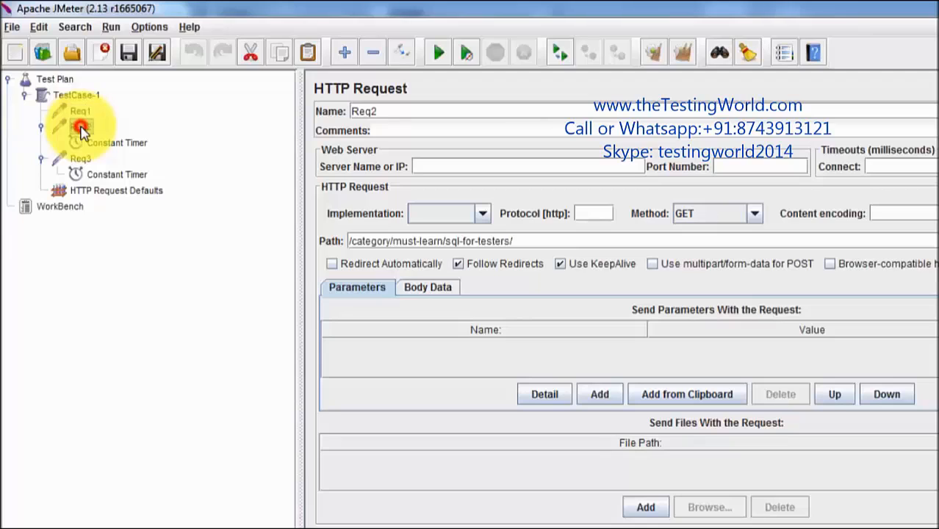
click(132, 146)
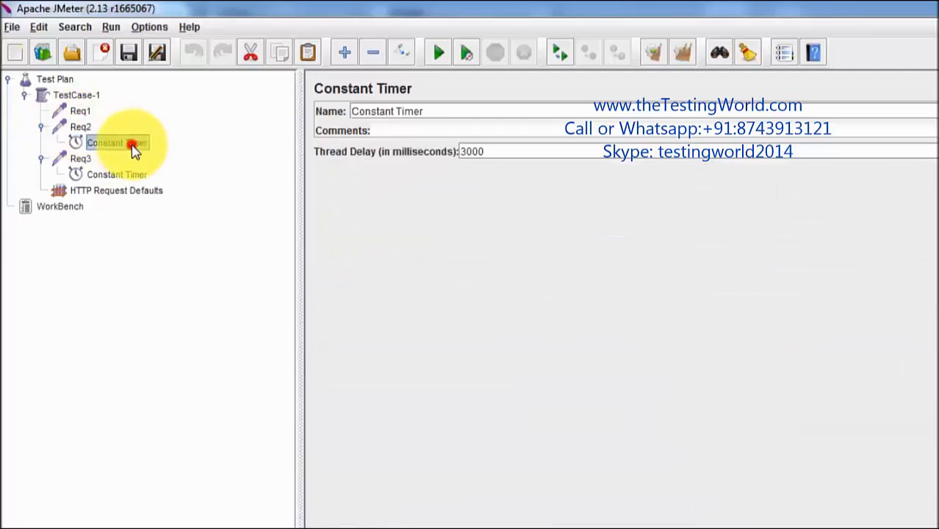
click(78, 129)
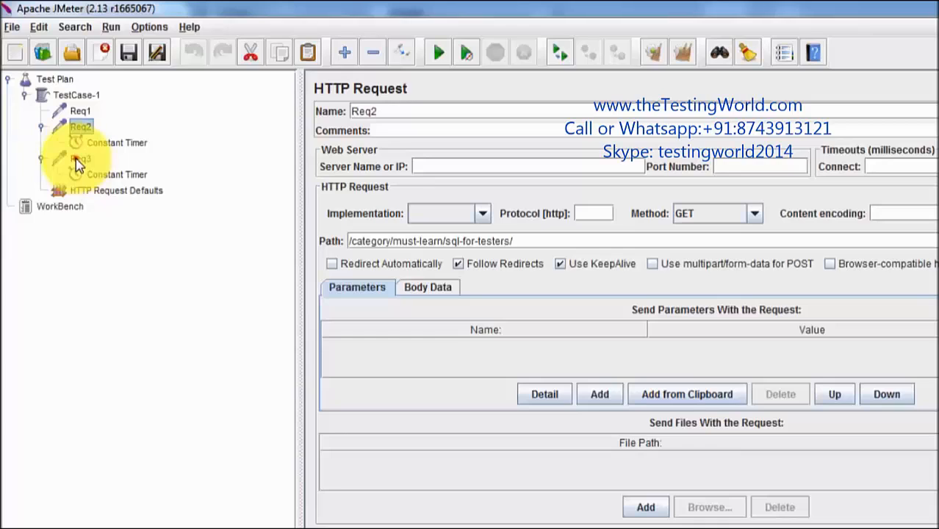
click(118, 174)
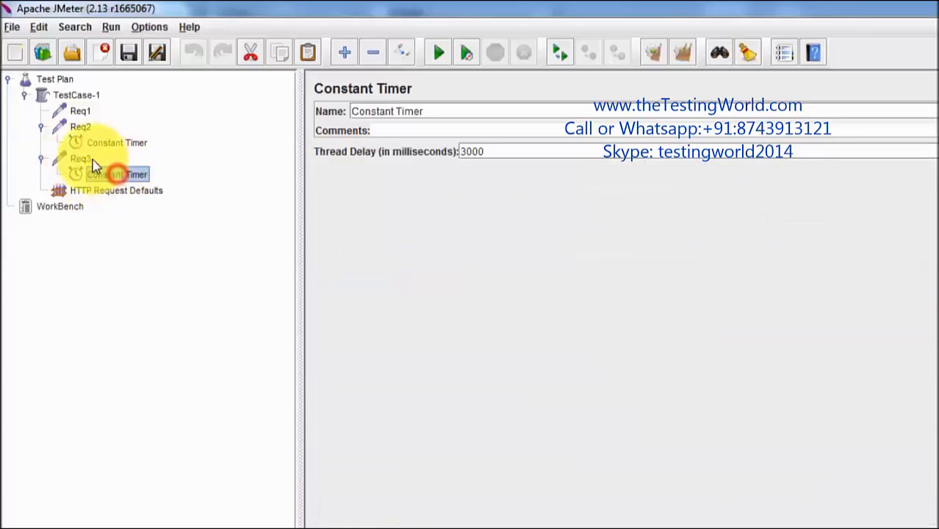
click(82, 161)
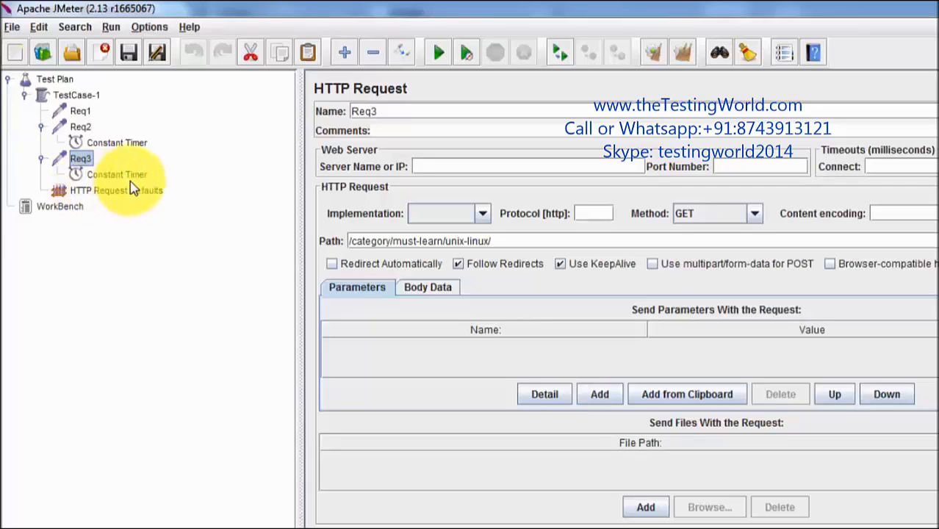
click(88, 129)
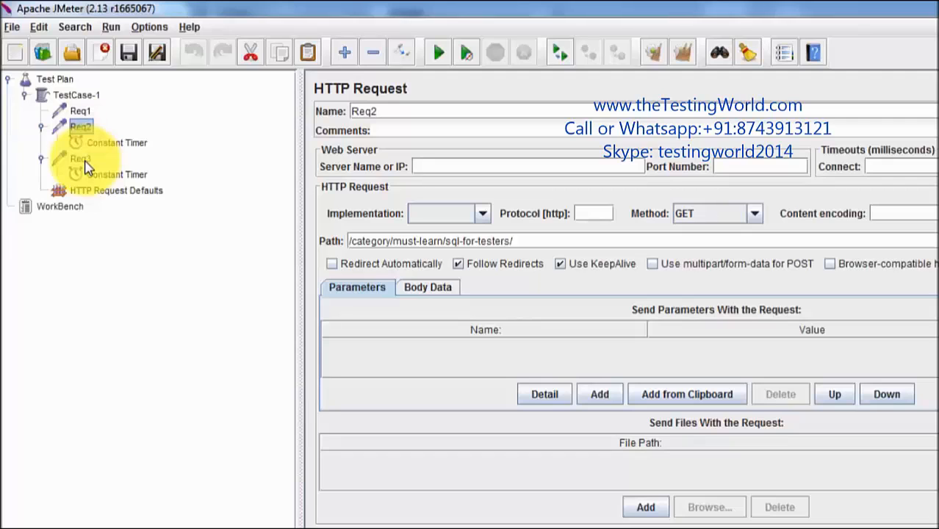
click(85, 161)
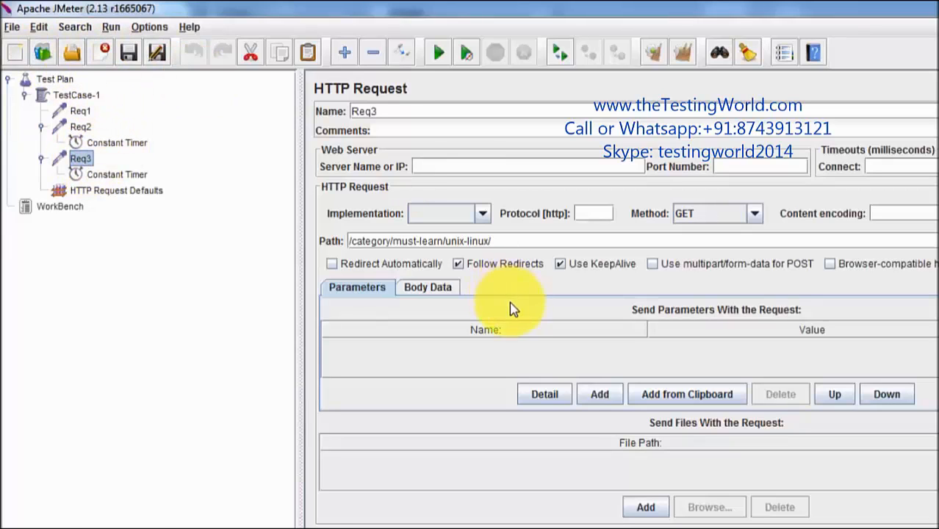
Switch to the Word document, review Case1's waiting-time and report requirements, and return to JMeter
key(alt+Tab)
click(476, 285)
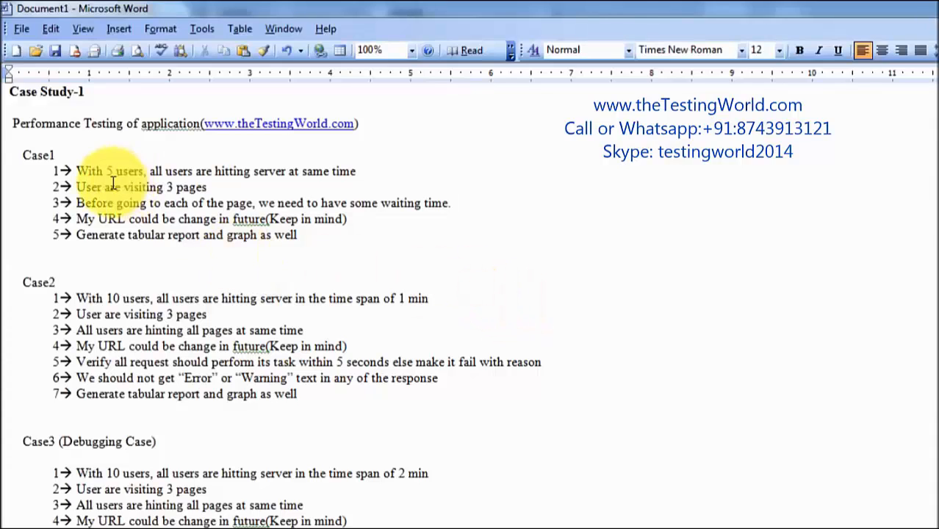
drag(75, 204, 376, 210)
drag(312, 236, 121, 235)
key(alt+Tab)
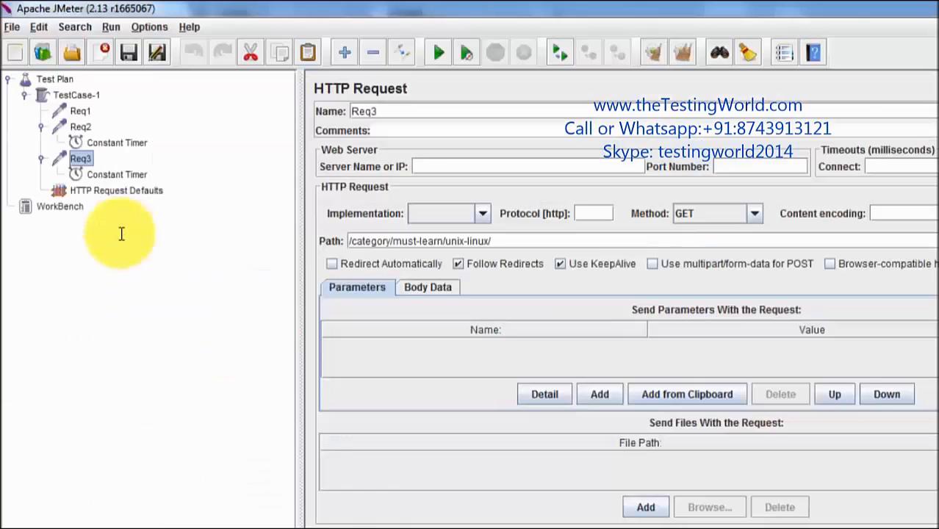
Add an Aggregate Graph listener to the TestCase-1 thread group
click(45, 125)
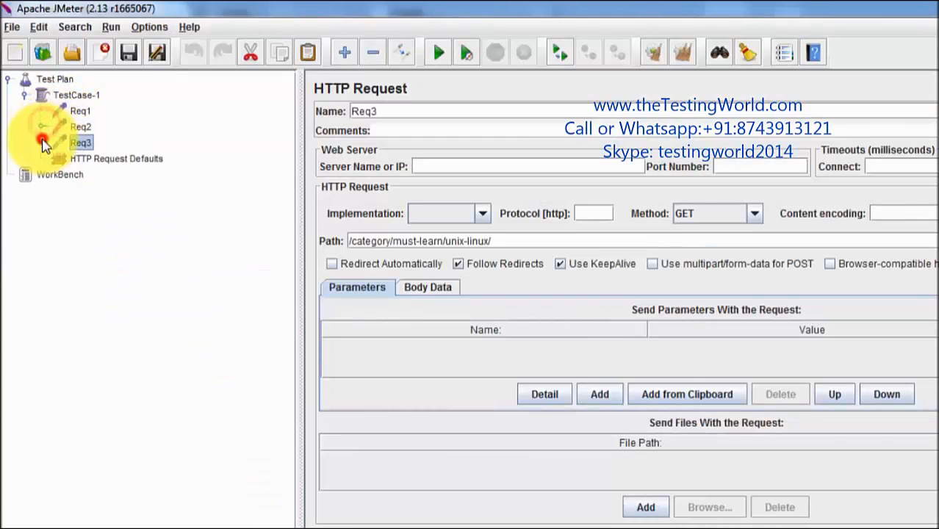
right_click(86, 96)
mouse_move(112, 110)
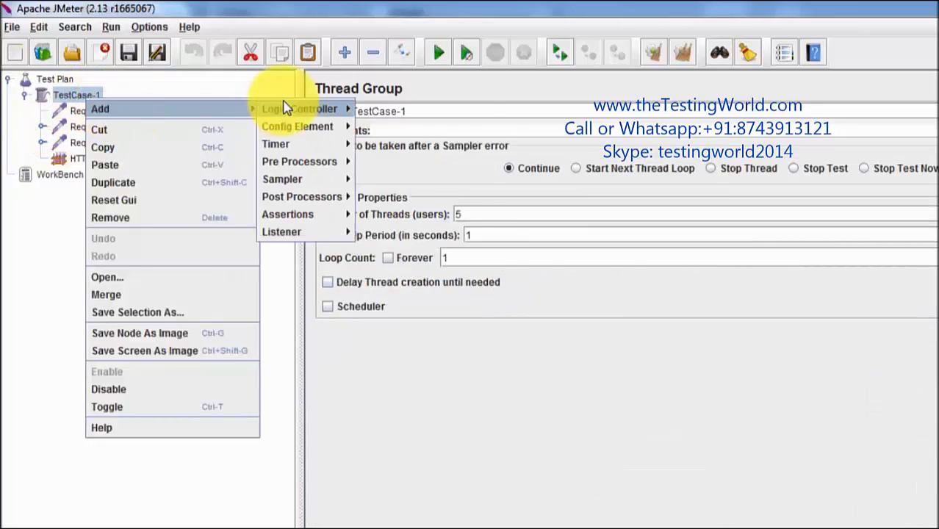
mouse_move(338, 233)
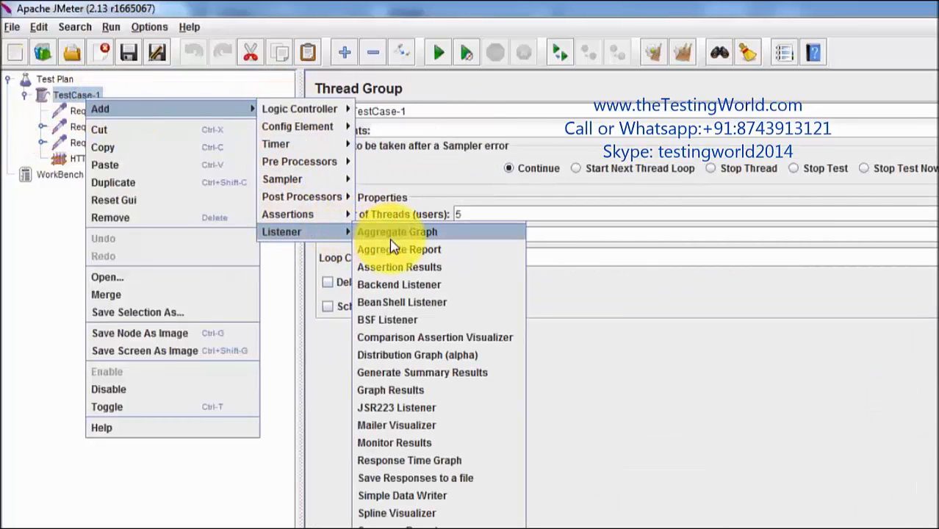
click(410, 234)
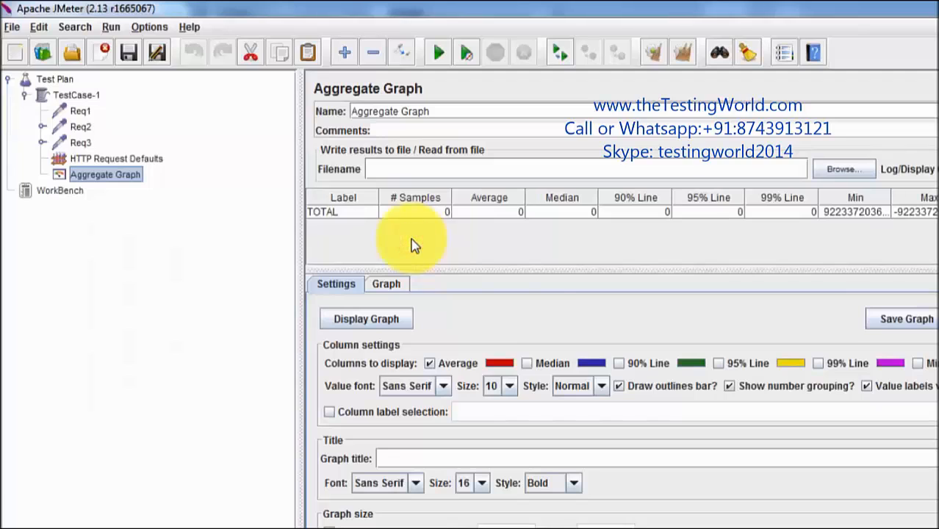
Save the test plan as CaseStudy1.jmx in the bin folder
click(130, 52)
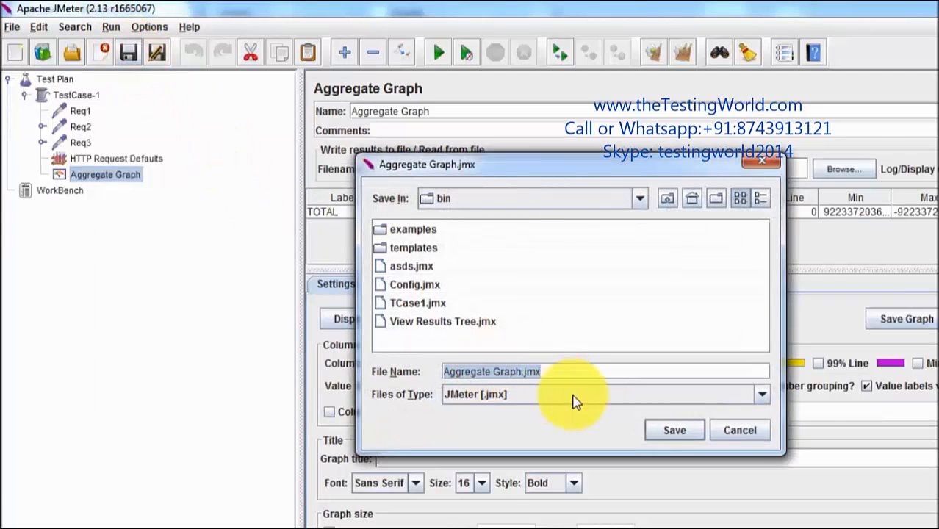
click(535, 371)
click(521, 372)
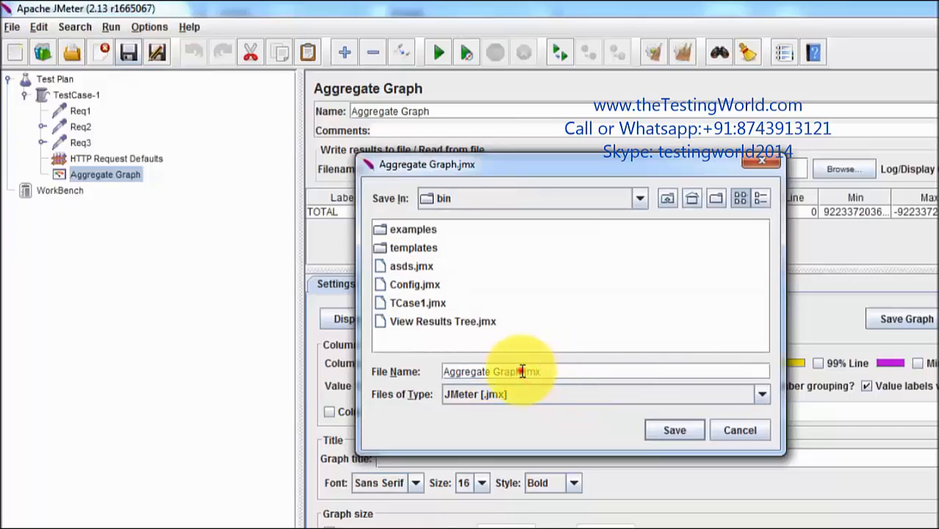
drag(522, 372, 382, 362)
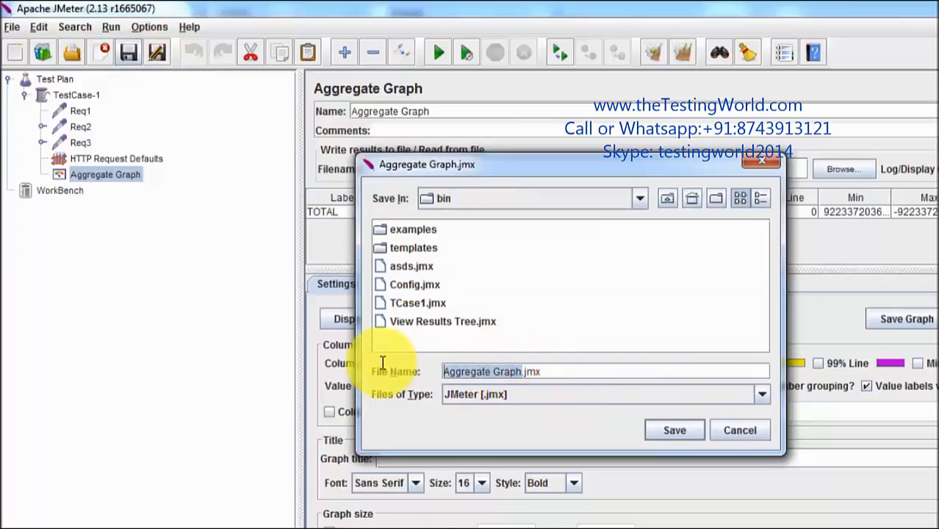
text(Cas)
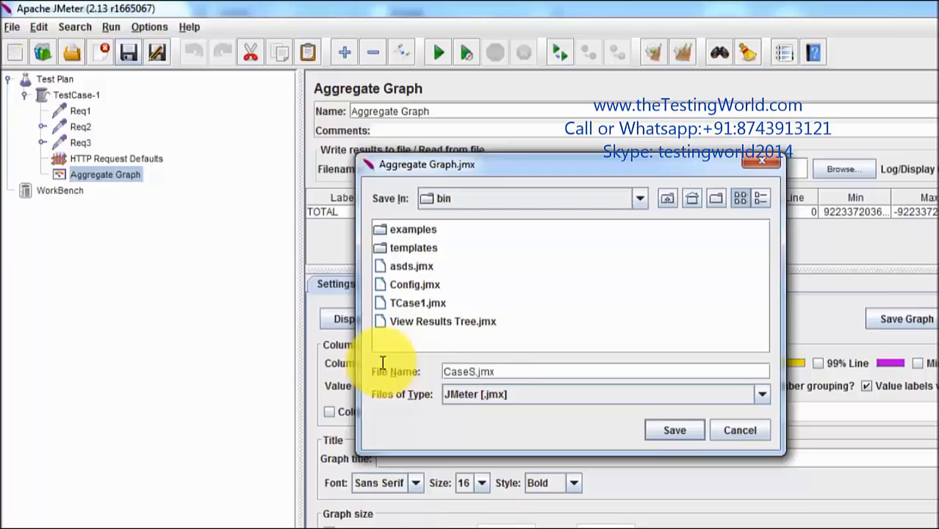
text(eStudy1)
click(674, 430)
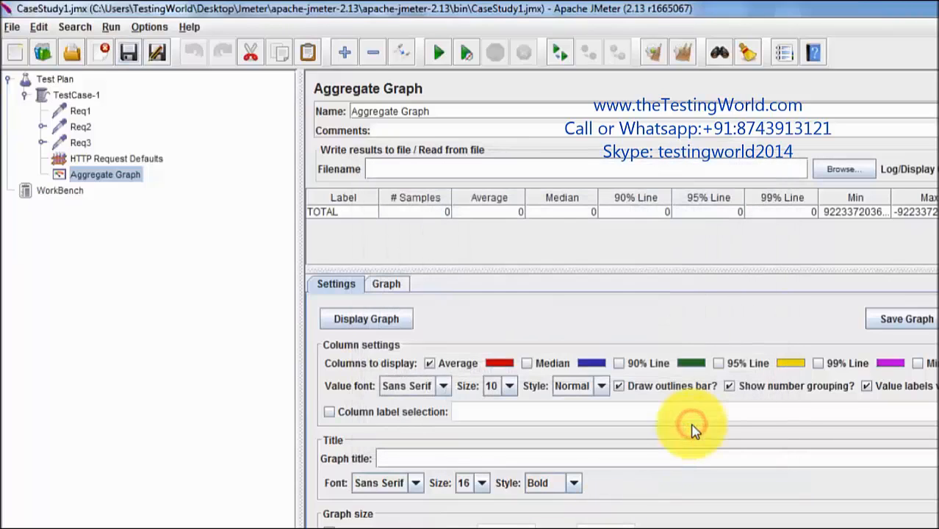
Run the test plan and view its results in the Aggregate Graph listener
click(131, 161)
click(433, 52)
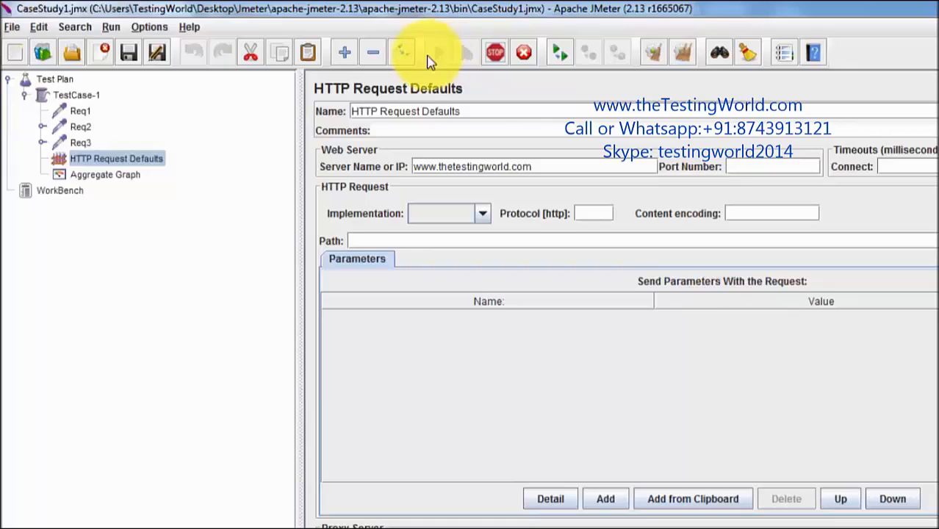
click(120, 178)
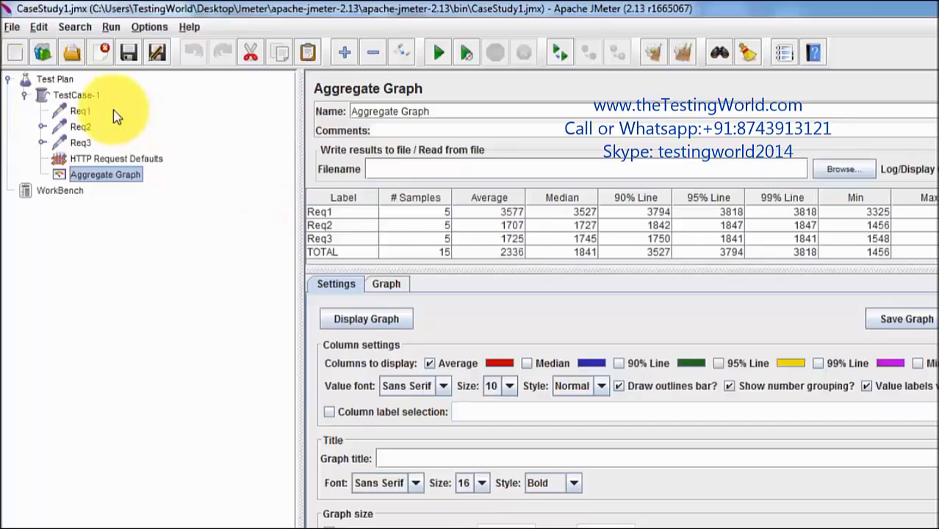
Add a View Results Tree listener to the TestCase-1 thread group
click(93, 97)
right_click(95, 102)
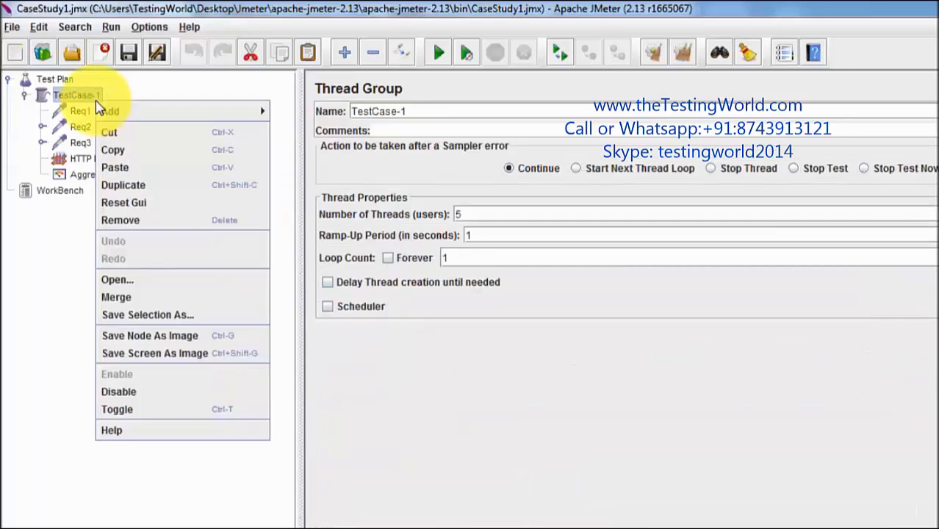
mouse_move(116, 111)
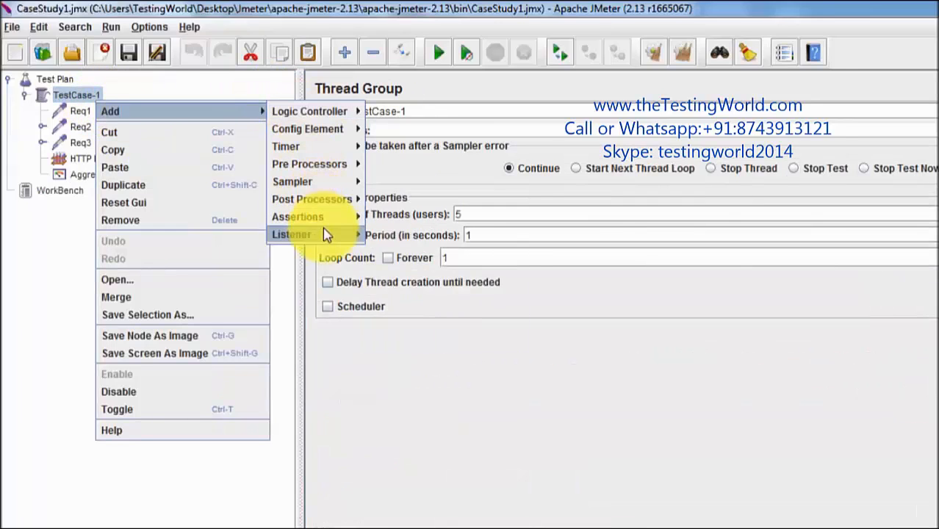
mouse_move(323, 233)
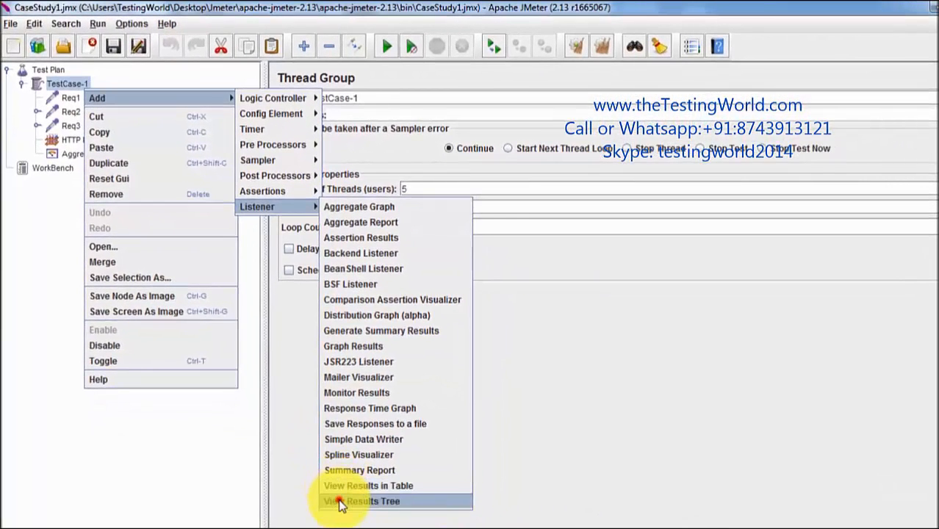
click(340, 502)
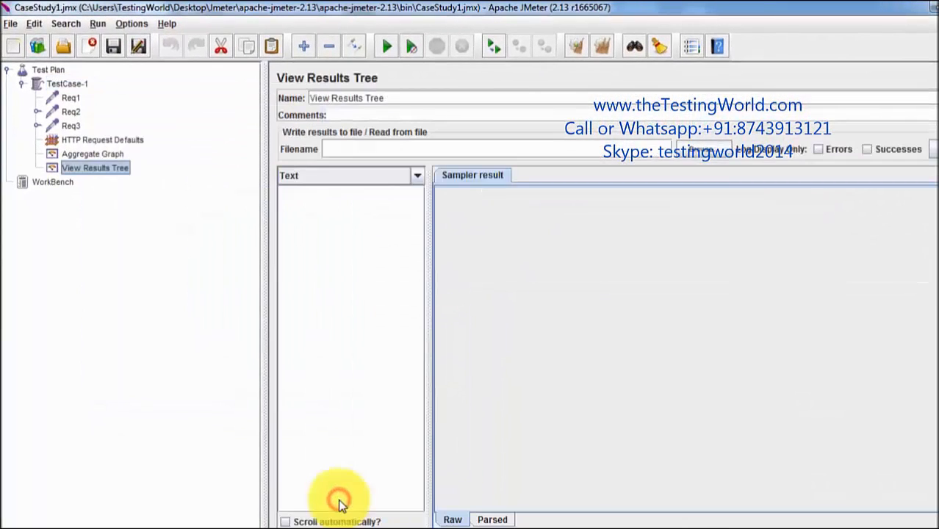
Rerun the test with all earlier results cleared, and display the Aggregate Graph chart for the new run
click(600, 46)
click(387, 47)
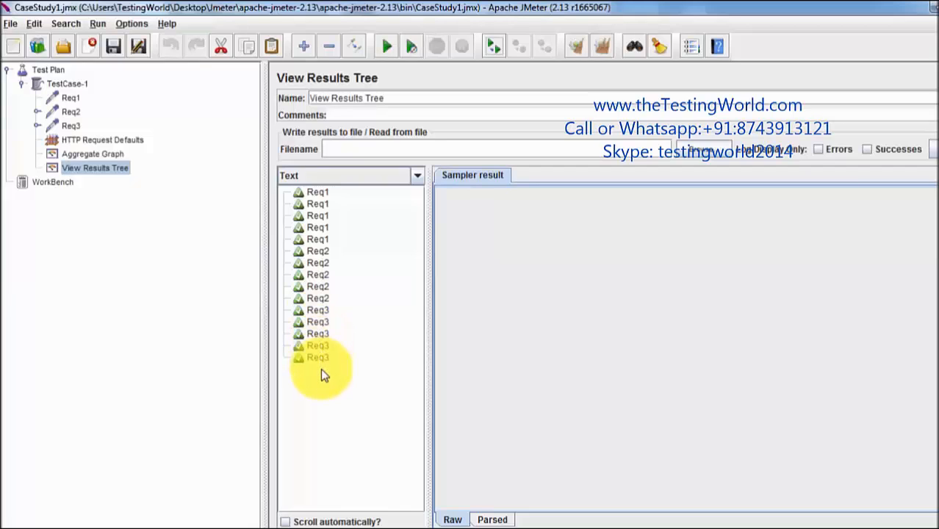
click(119, 154)
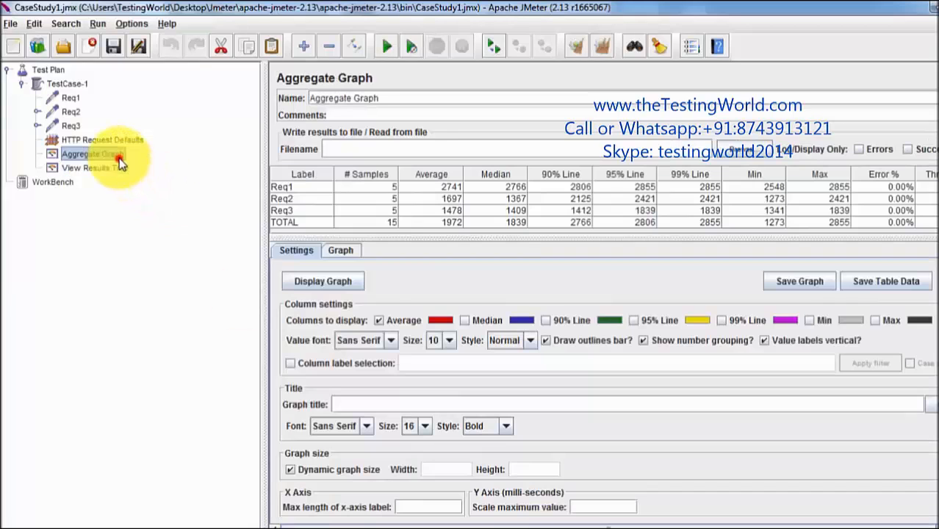
click(338, 283)
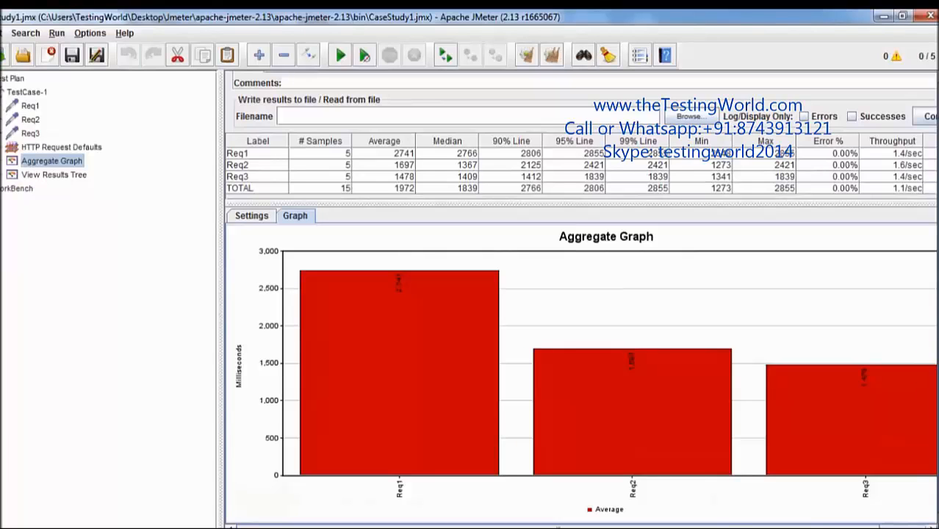
Switch to the Word document and go to the Case2 requirements
mouse_move(681, 507)
click(748, 452)
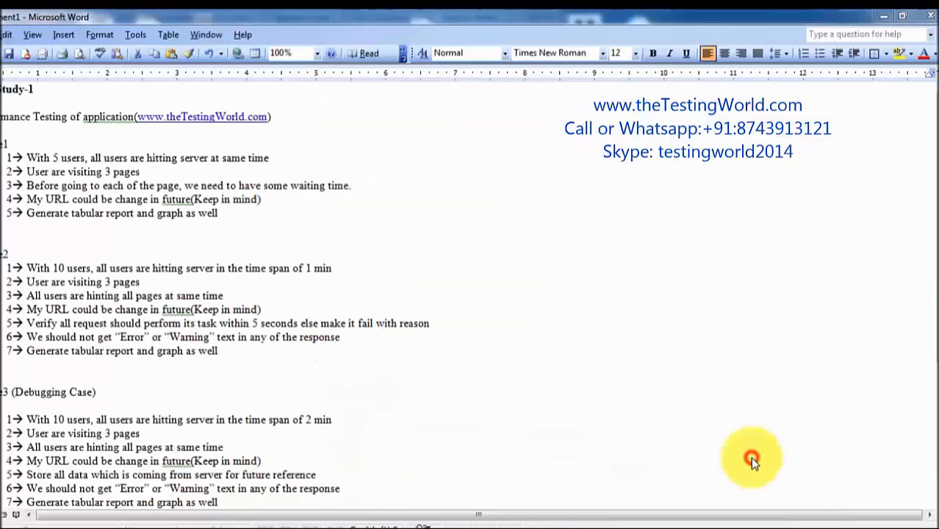
click(330, 249)
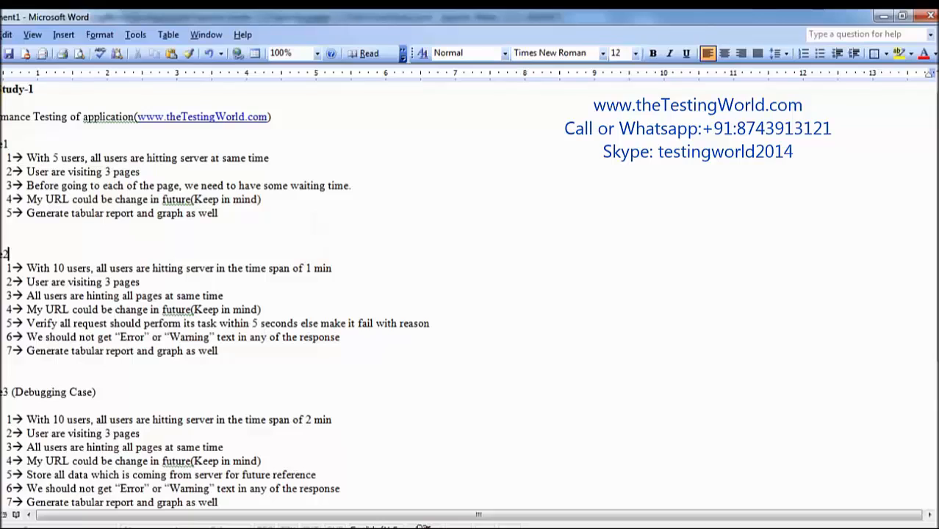